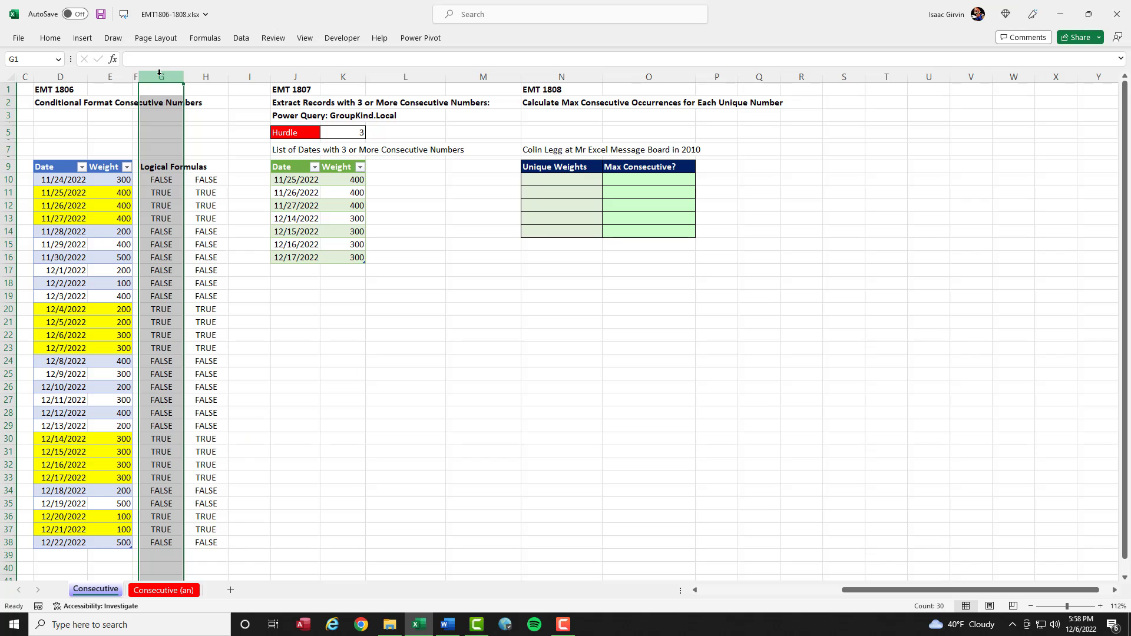
- Hide columns G through M
{"action": "left_click_drag", "start_coordinate": [229, 109], "coordinate": [669, 109]}
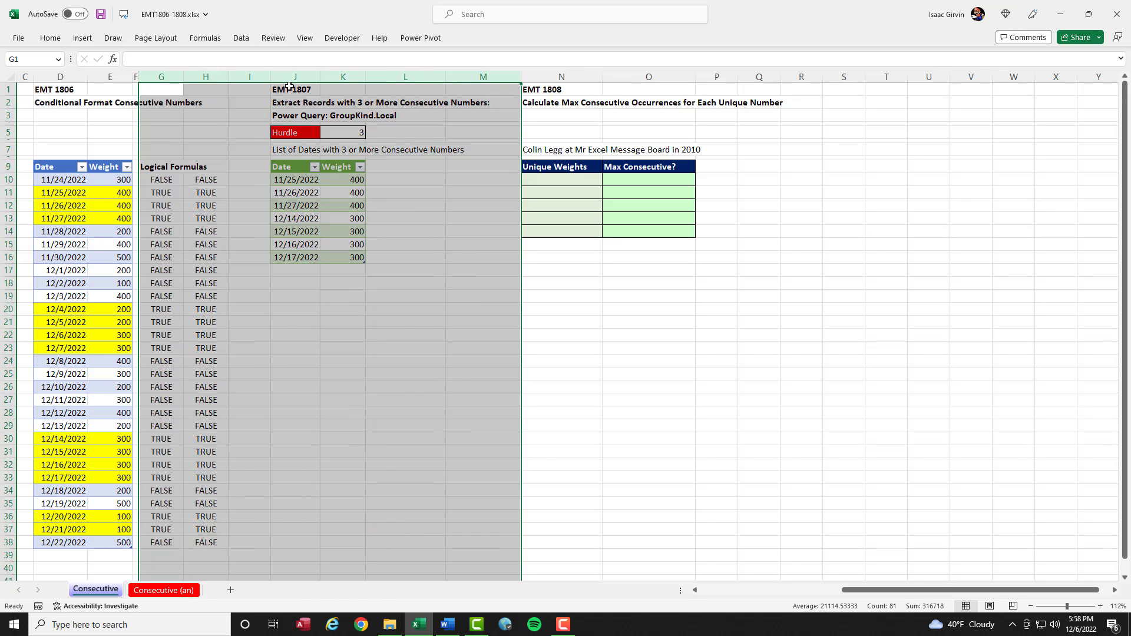
{"action": "right_click", "coordinate": [226, 78]}
{"action": "left_click", "coordinate": [253, 278]}
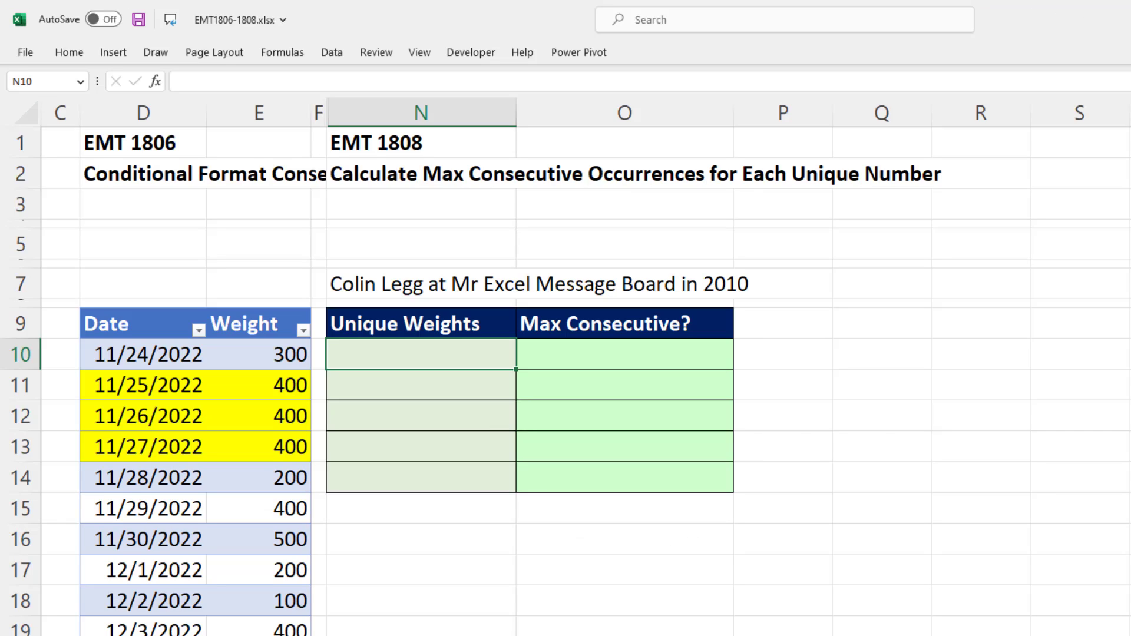
- Enter =SORT(UNIQUE(Weights[Weight])) in N10 to spill the weights 100 to 500
{"action": "type", "text": "=SORT(uniq"}
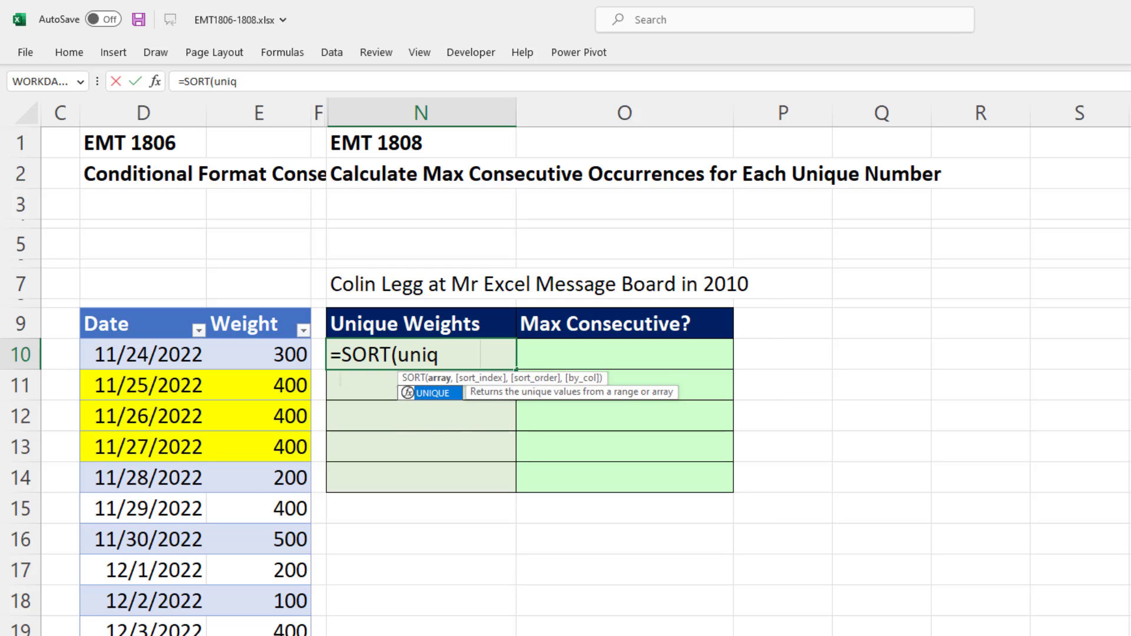
{"action": "key", "text": "Tab"}
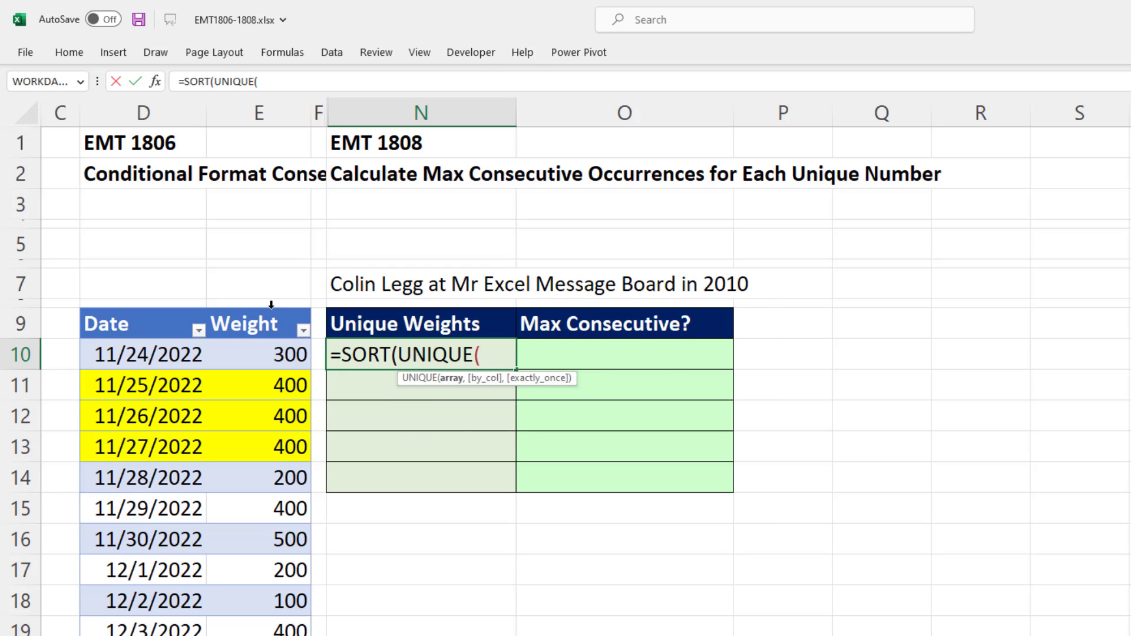
{"action": "left_click", "coordinate": [271, 305]}
{"action": "type", "text": "))"}
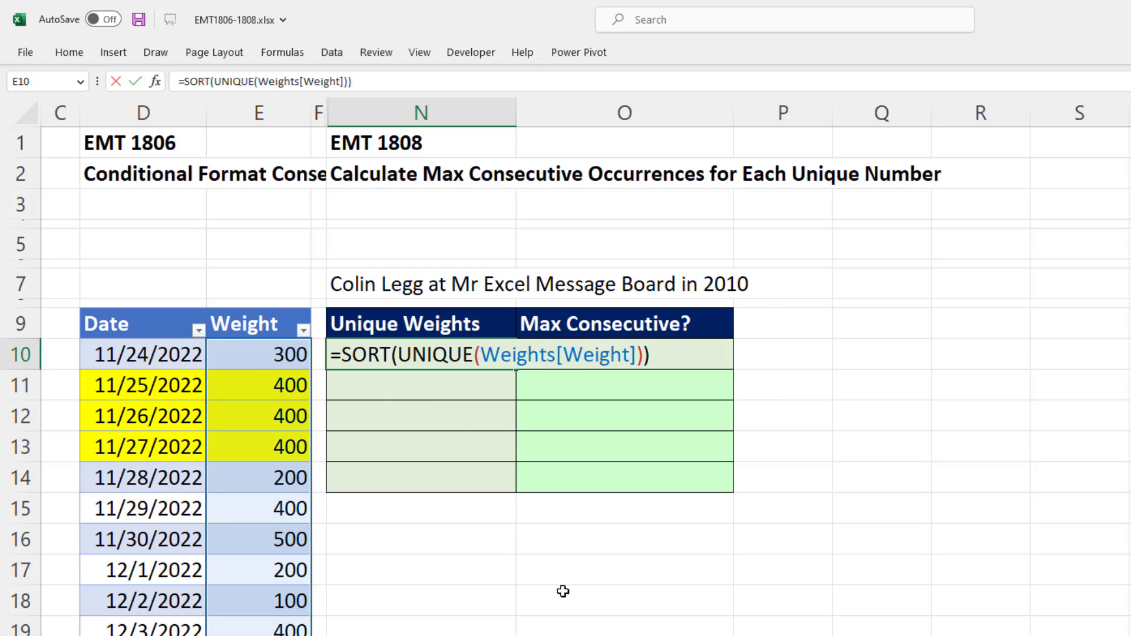
{"action": "key", "text": "ctrl+Return"}
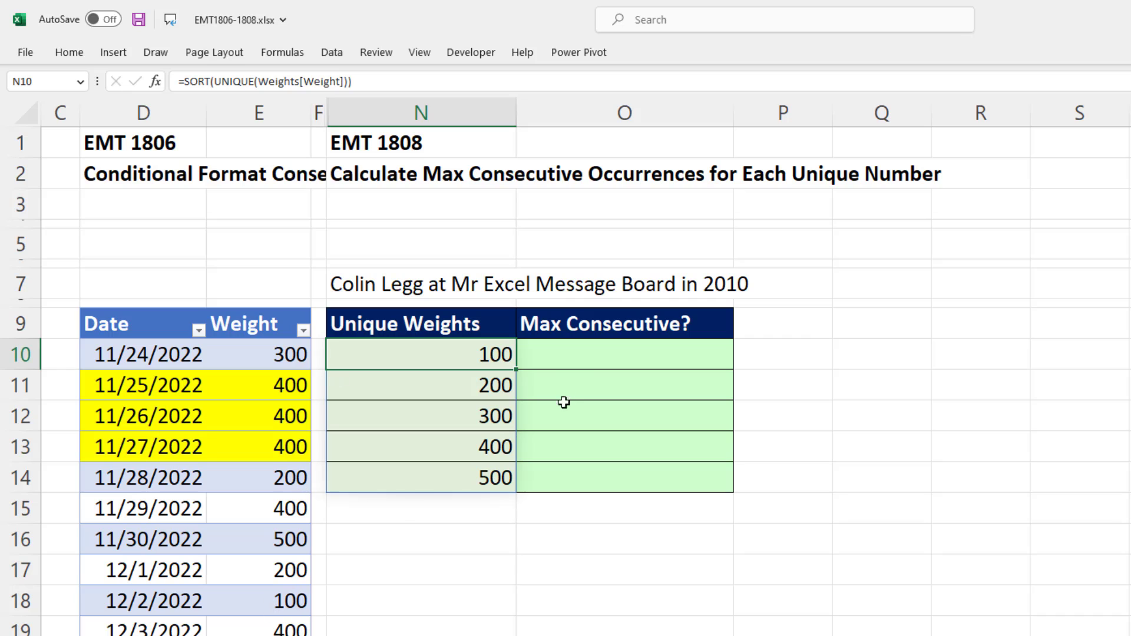
{"action": "left_click", "coordinate": [580, 362]}
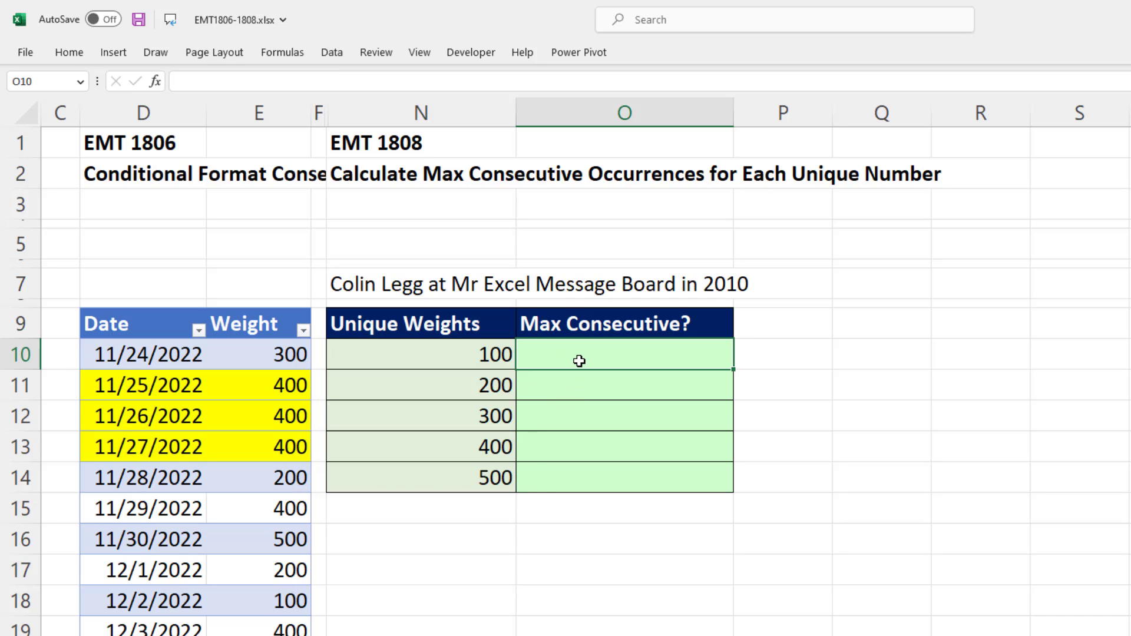
- In O10, type =FREQUENCY(IF(Weights[Weight]=N10,ROW(Weights[Weight])) and leave it uncommitted
{"action": "type", "text": "=fre"}
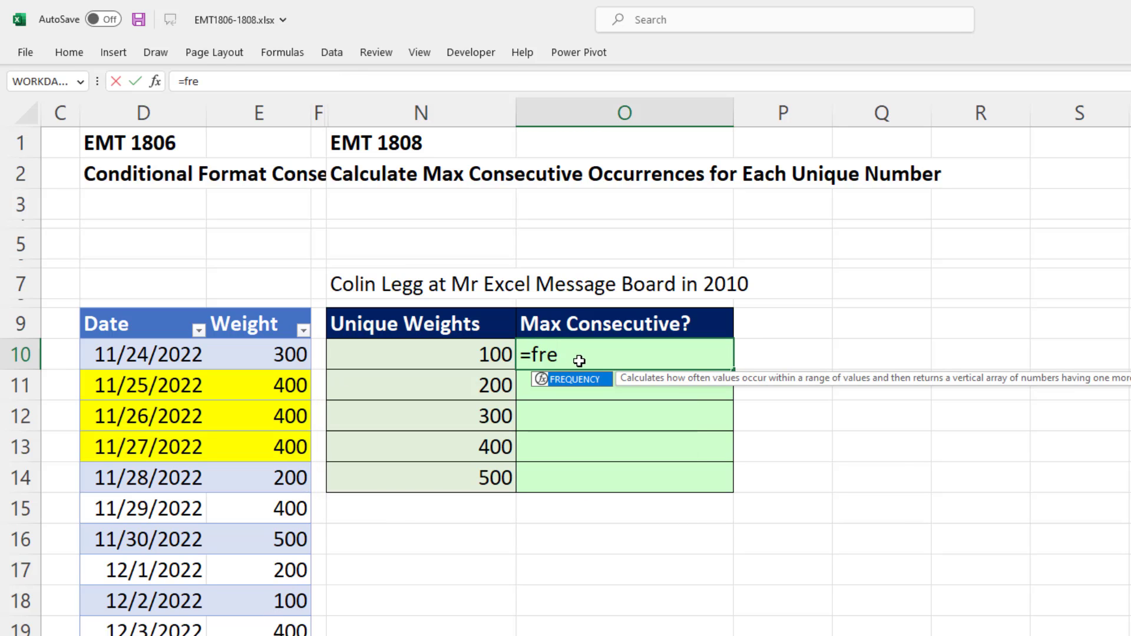
{"action": "key", "text": "Tab"}
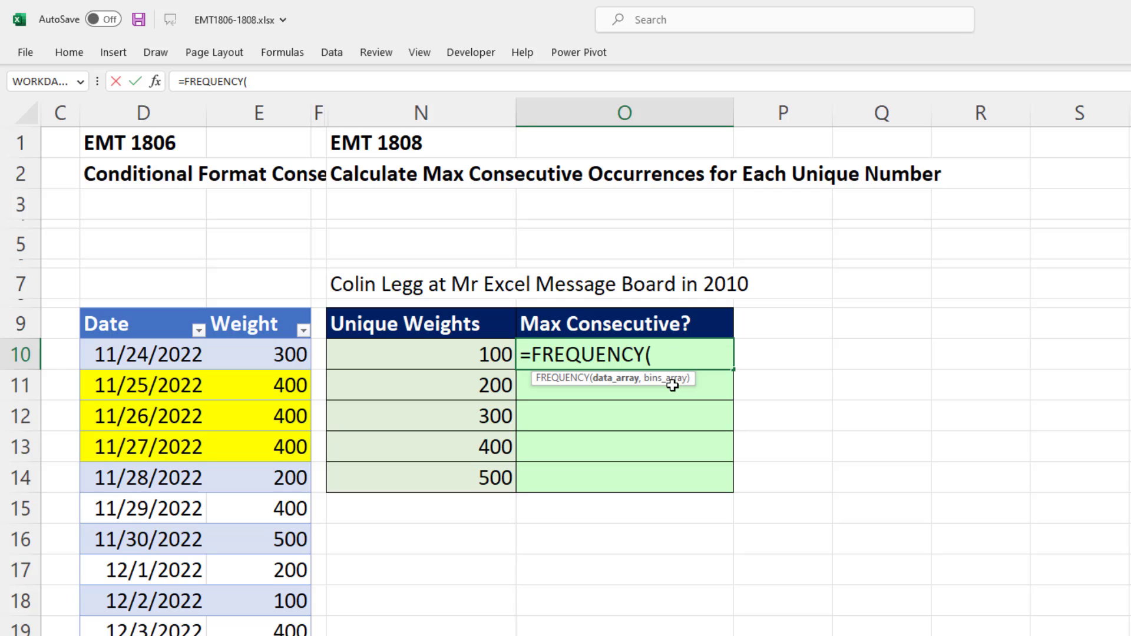
{"action": "type", "text": "f"}
{"action": "key", "text": "Tab"}
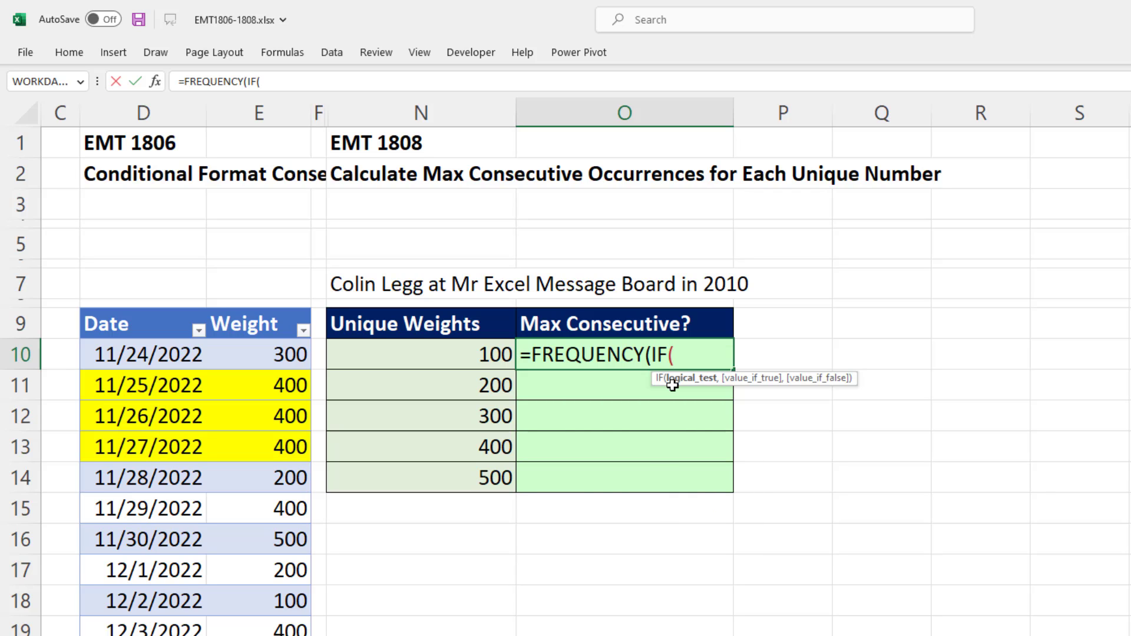
{"action": "left_click", "coordinate": [258, 311]}
{"action": "type", "text": "="}
{"action": "left_click", "coordinate": [463, 359]}
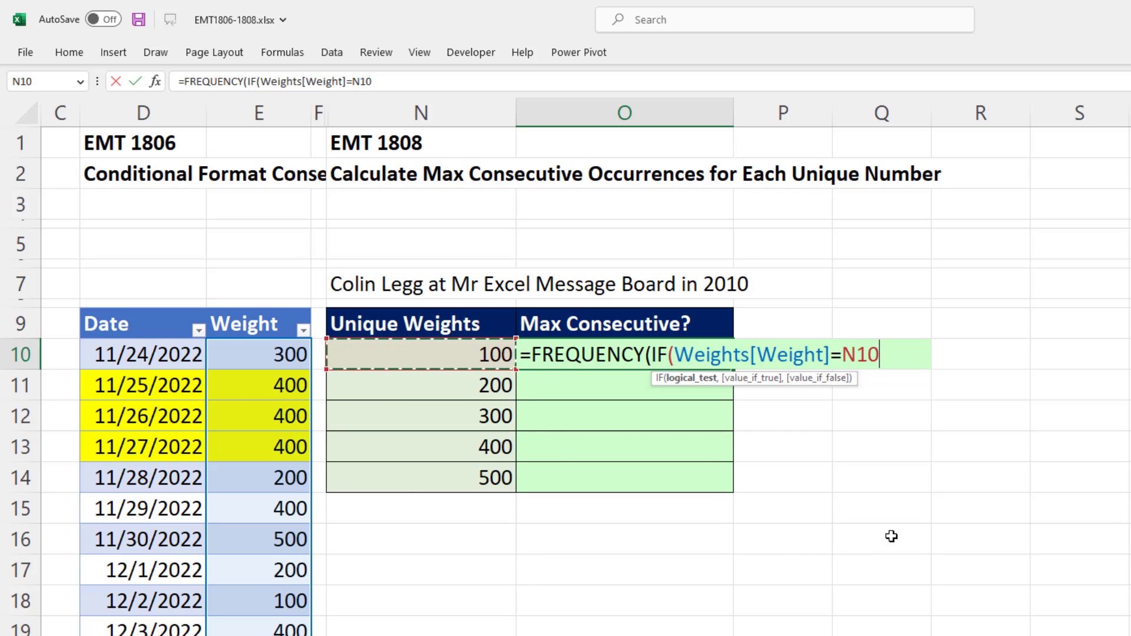
{"action": "type", "text": ",row"}
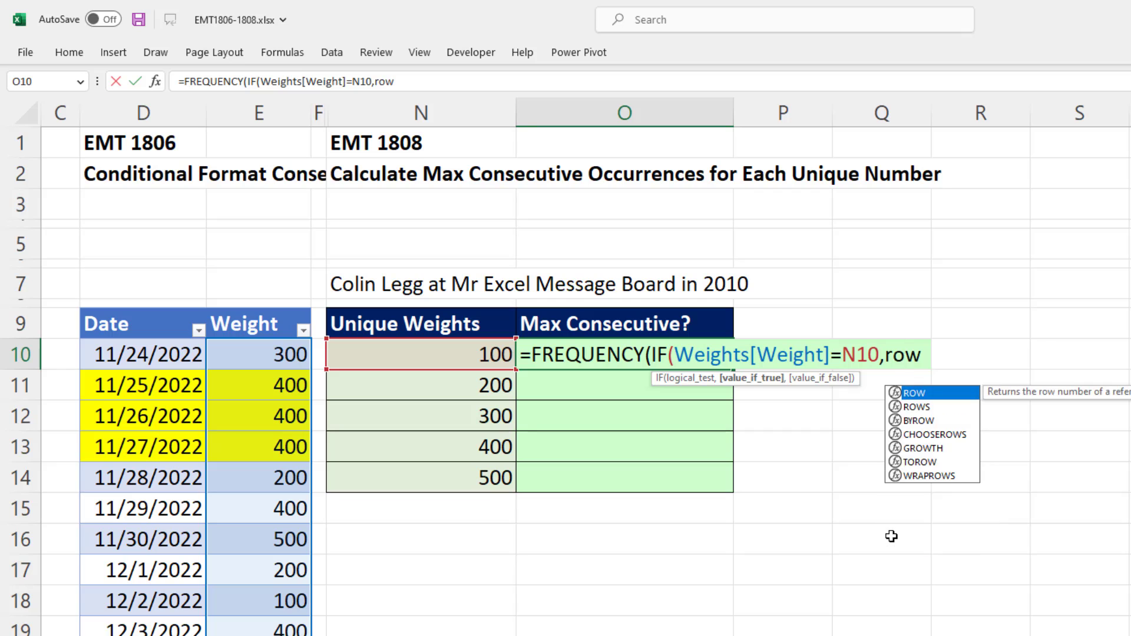
{"action": "key", "text": "Tab"}
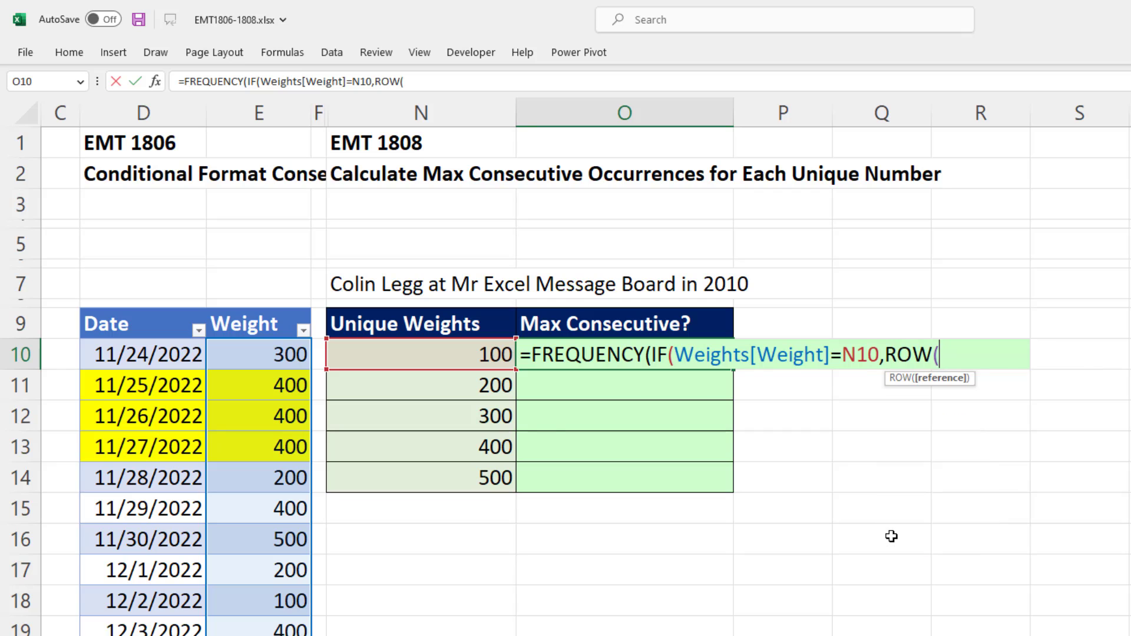
{"action": "left_click", "coordinate": [257, 310]}
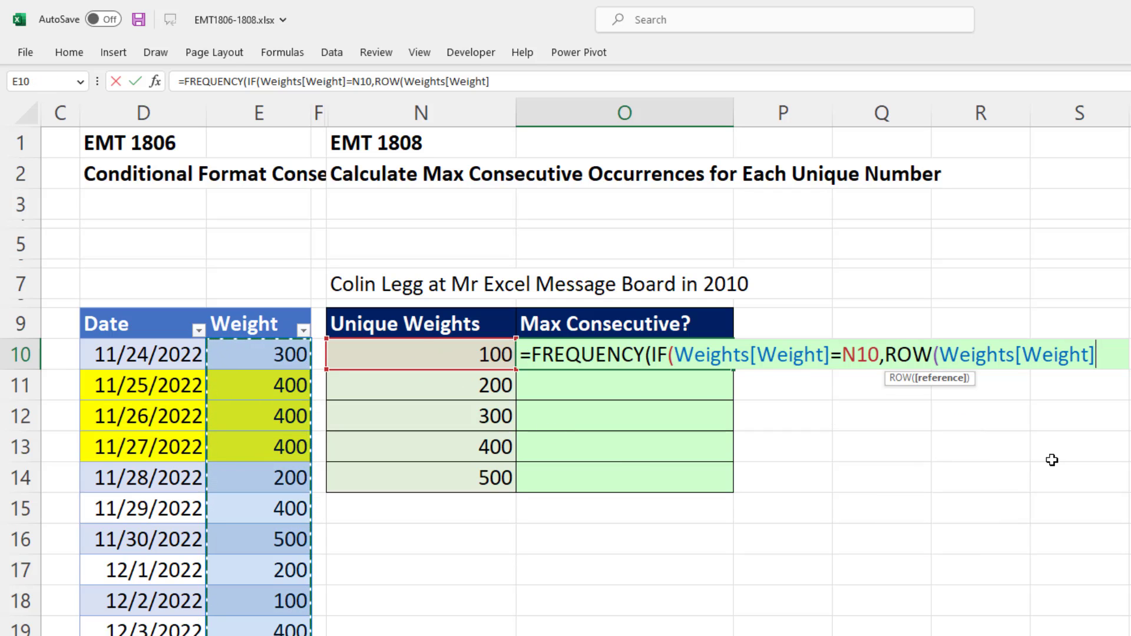
{"action": "type", "text": ")"}
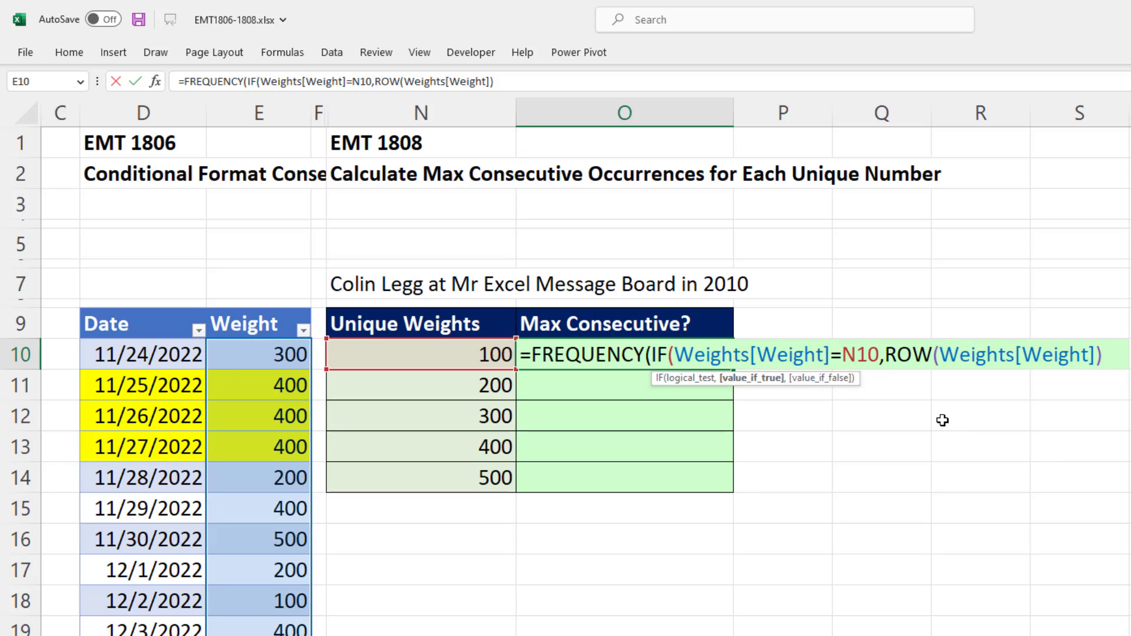
{"action": "type", "text": ")"}
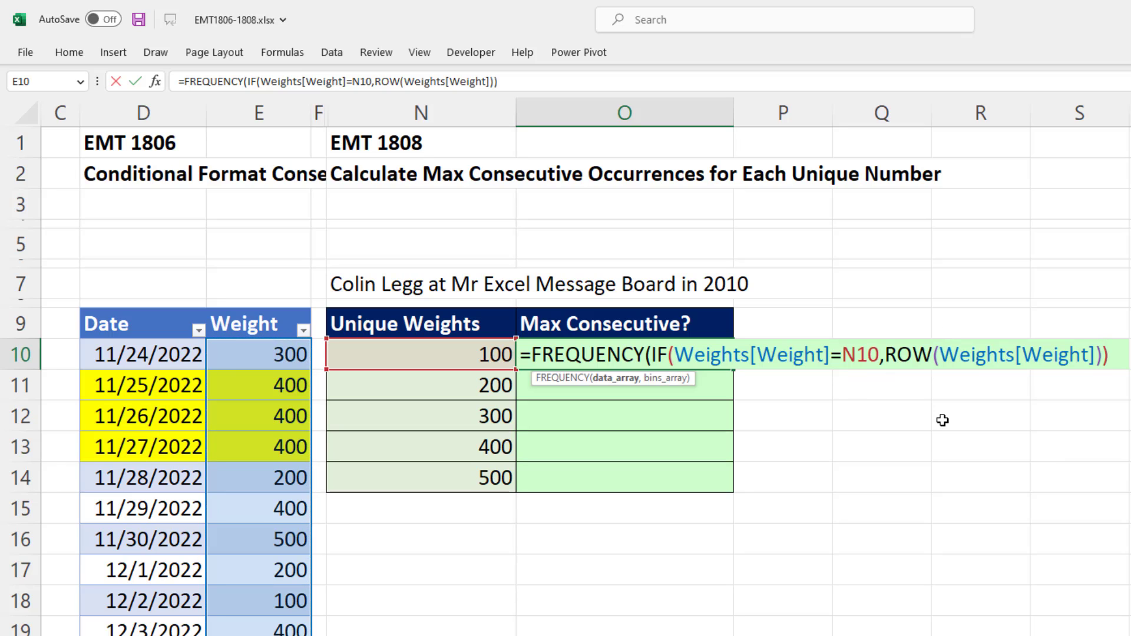
{"action": "left_click", "coordinate": [630, 379]}
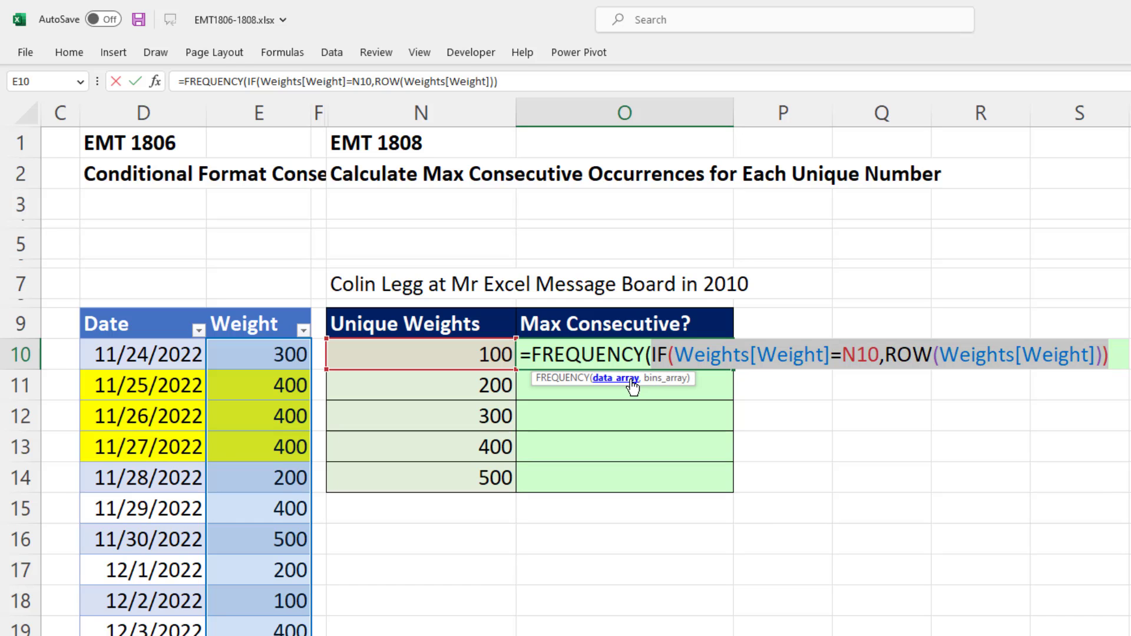
{"action": "key", "text": "F9"}
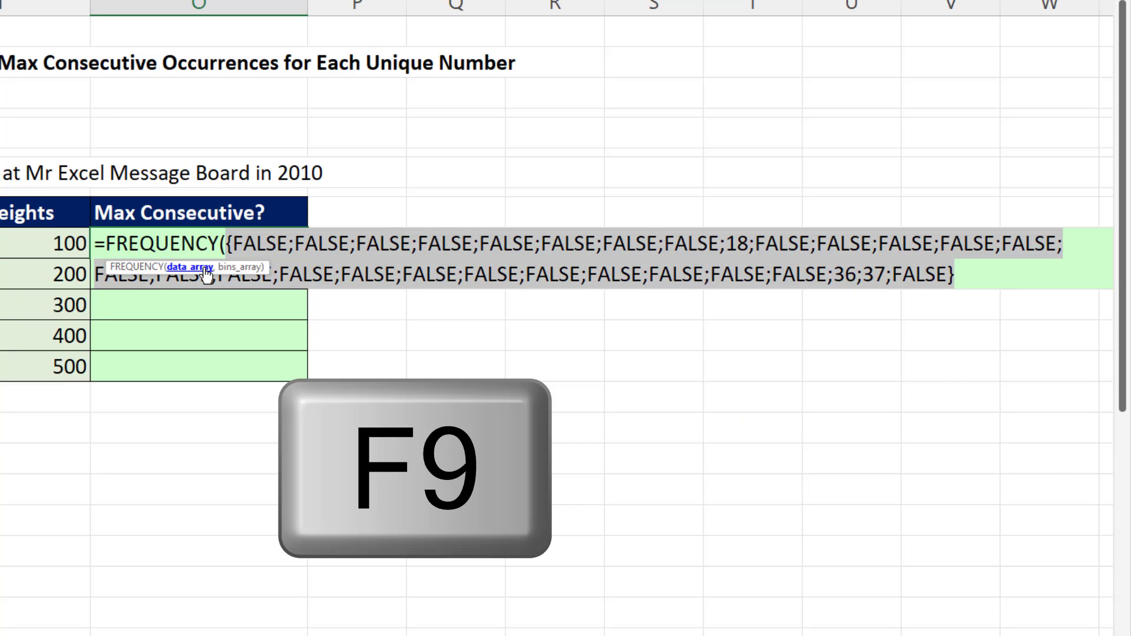
{"action": "left_click_drag", "start_coordinate": [206, 274], "coordinate": [565, 363]}
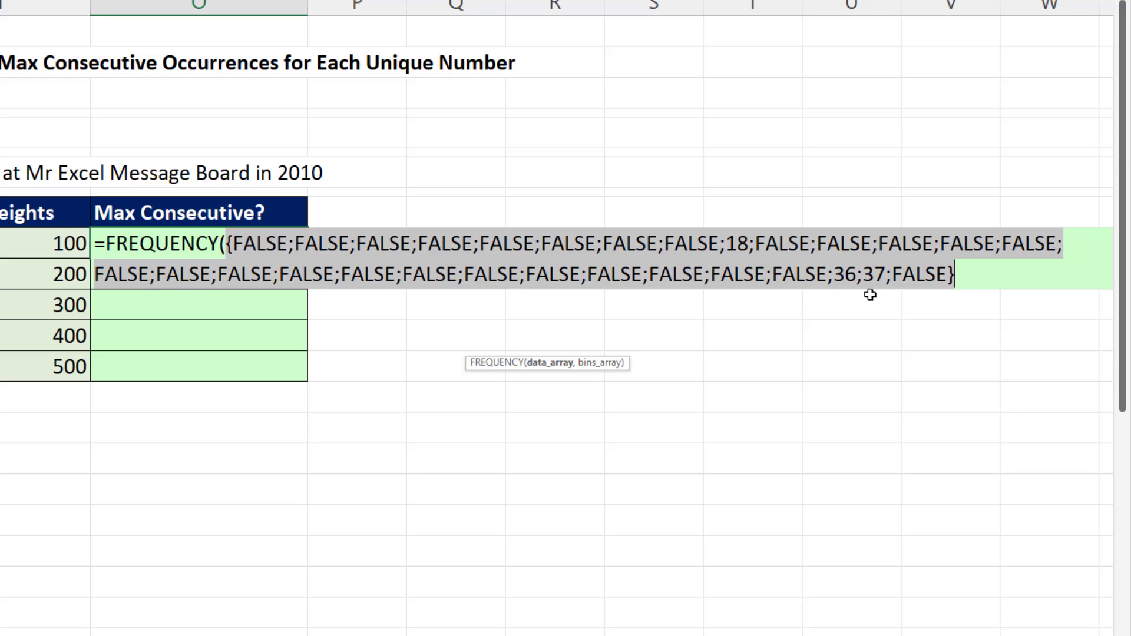
- Add the bins argument IF(Weights[Weight]<>N10,ROW(Weights[Weight])) by copying the first IF
{"action": "key", "text": "ctrl+z"}
{"action": "key", "text": "ctrl+c"}
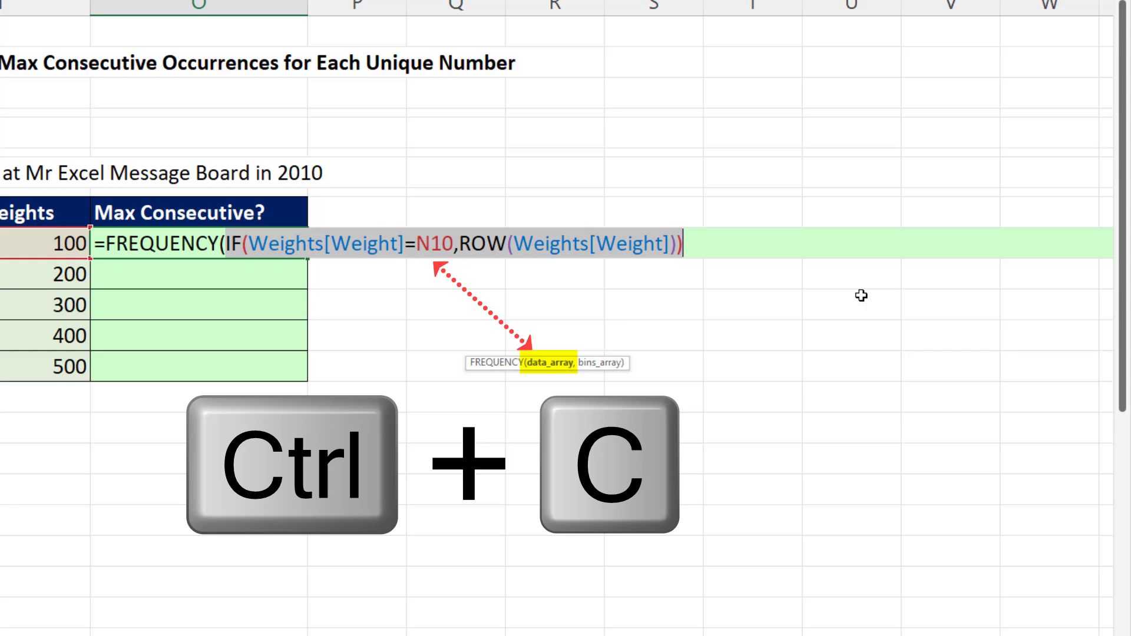
{"action": "left_click", "coordinate": [689, 245]}
{"action": "type", "text": ","}
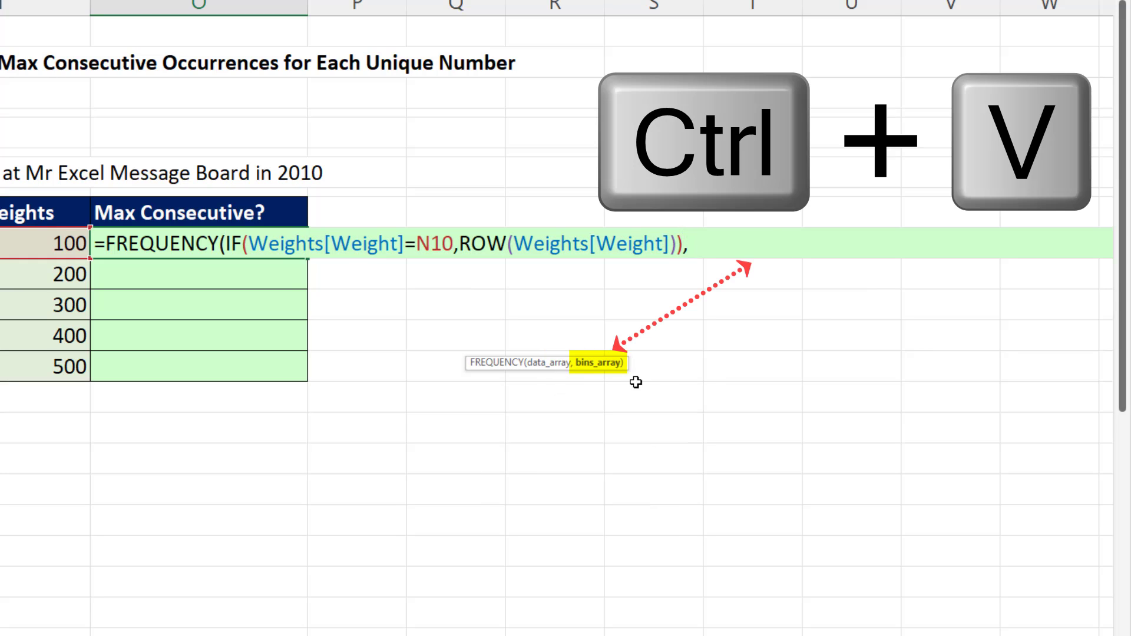
{"action": "key", "text": "ctrl+v"}
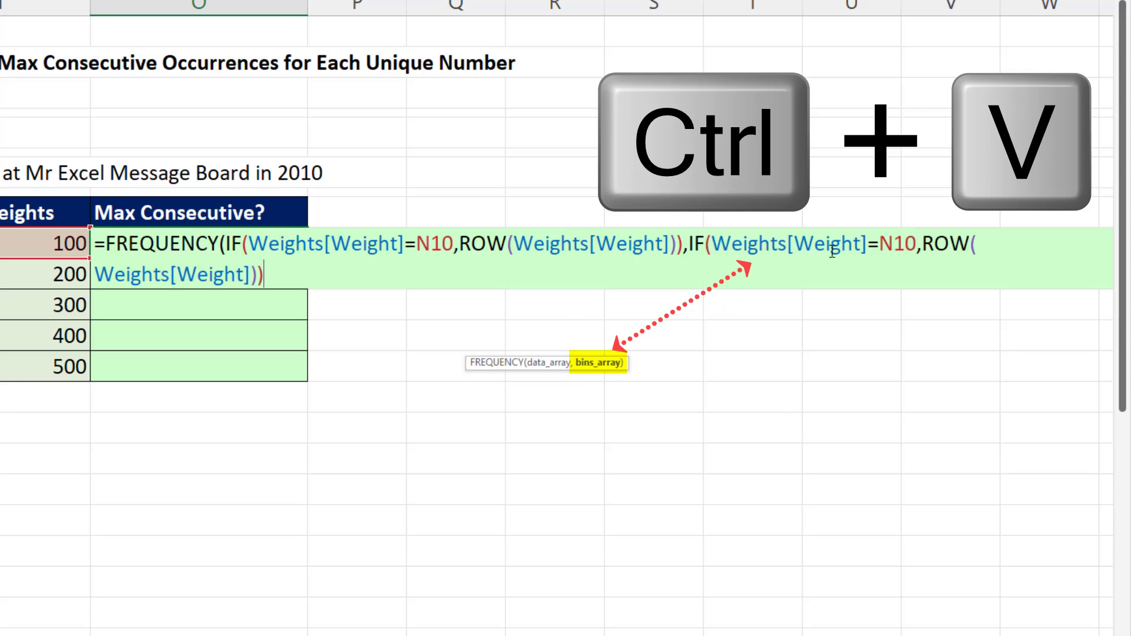
{"action": "left_click_drag", "start_coordinate": [867, 244], "coordinate": [878, 246]}
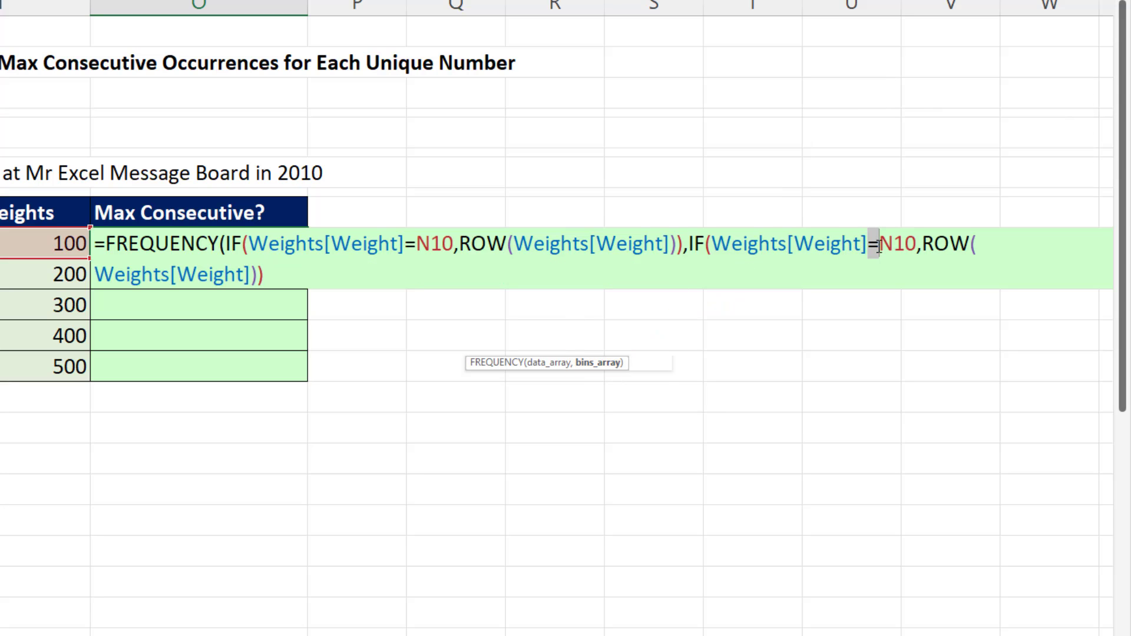
{"action": "type", "text": "<><"}
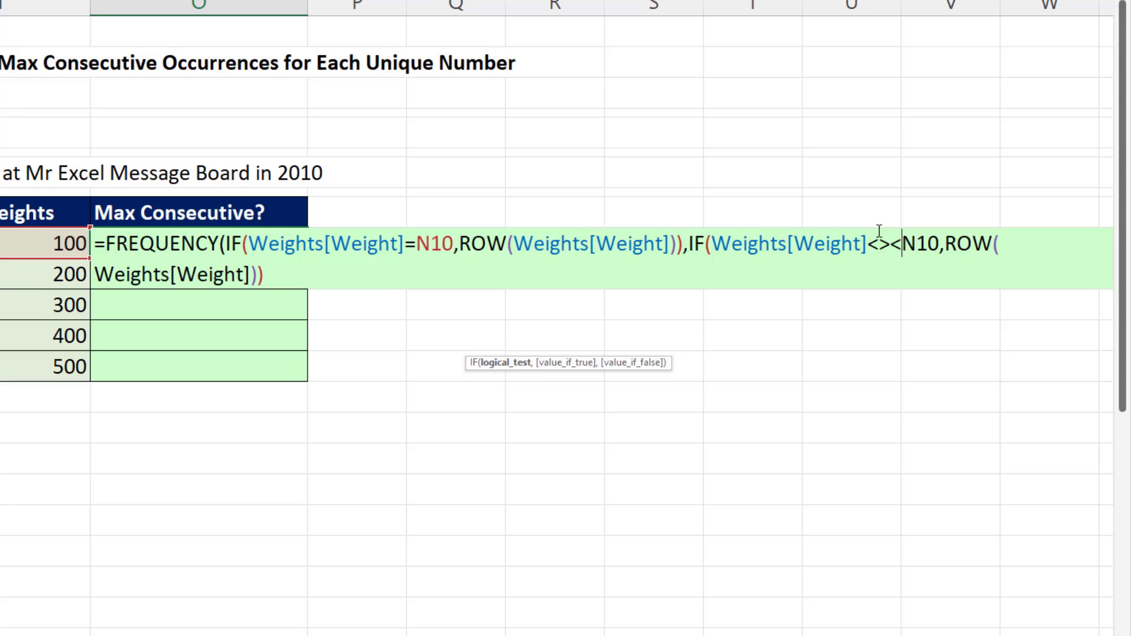
{"action": "key", "text": "BackSpace"}
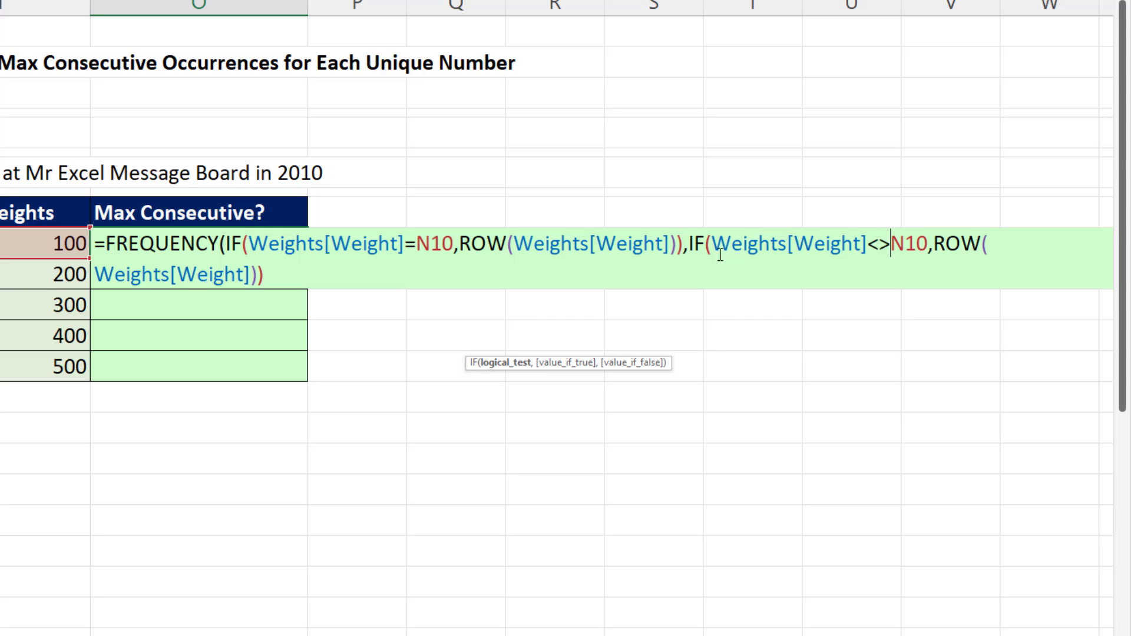
- Close the FREQUENCY formula, previewing the bins and whole-formula arrays with F9, then undoing each preview
{"action": "left_click", "coordinate": [698, 246]}
{"action": "left_click", "coordinate": [600, 362]}
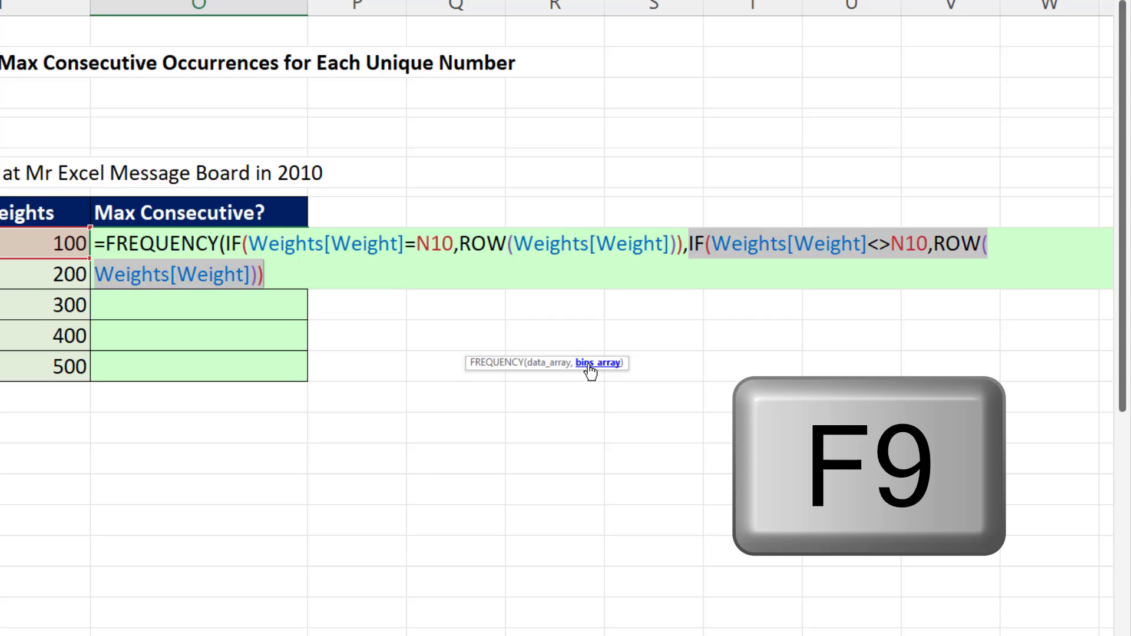
{"action": "key", "text": "F9"}
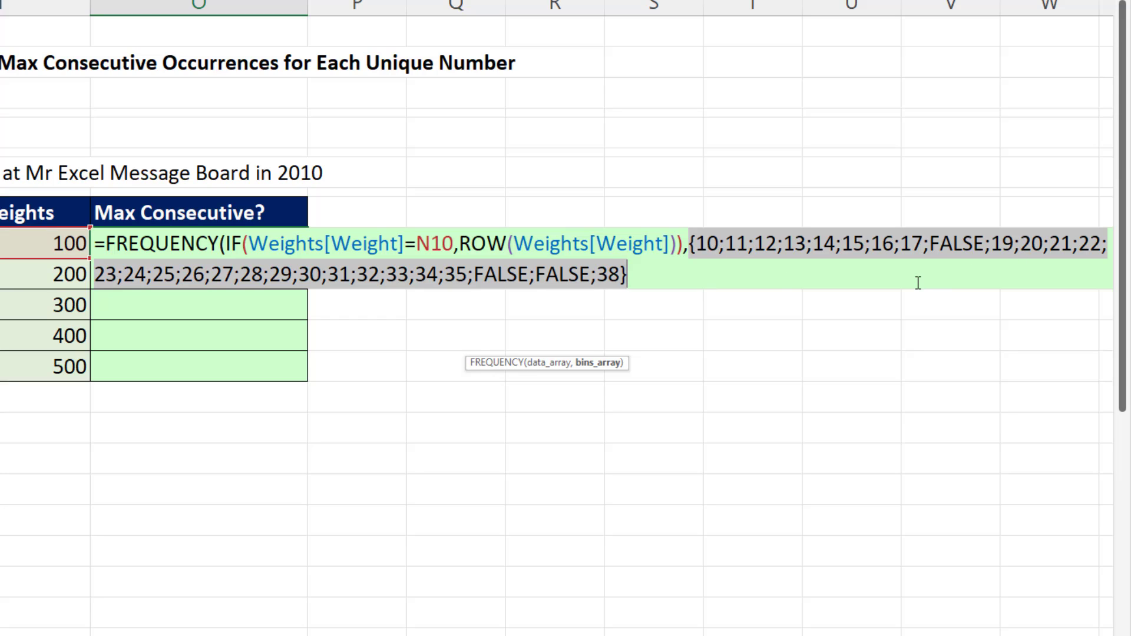
{"action": "key", "text": "ctrl+z"}
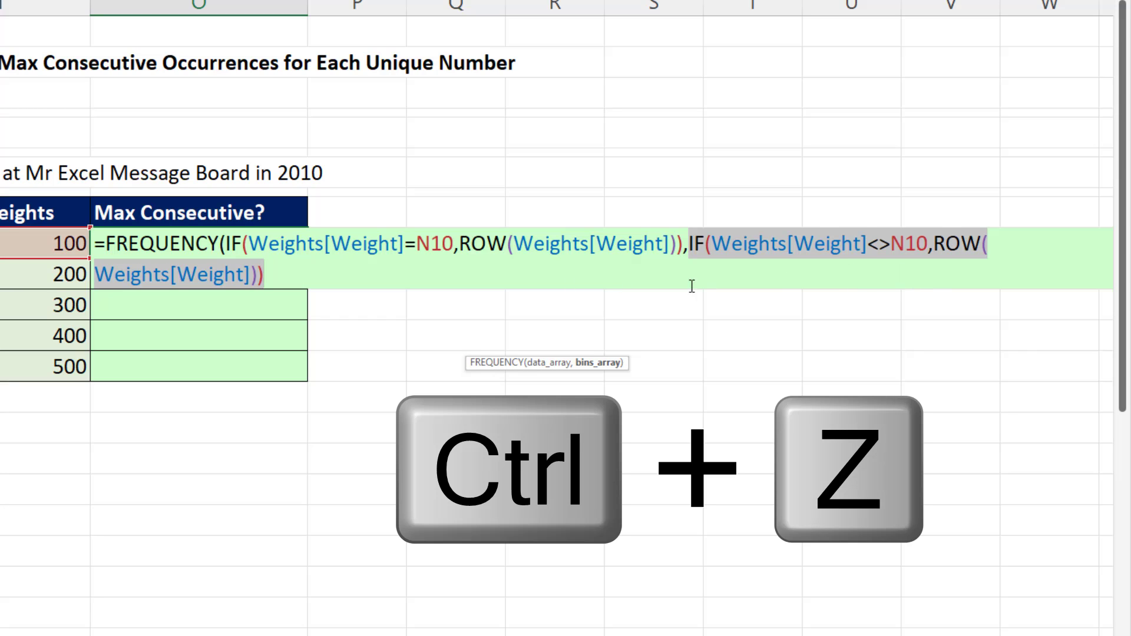
{"action": "left_click", "coordinate": [320, 276]}
{"action": "type", "text": ")"}
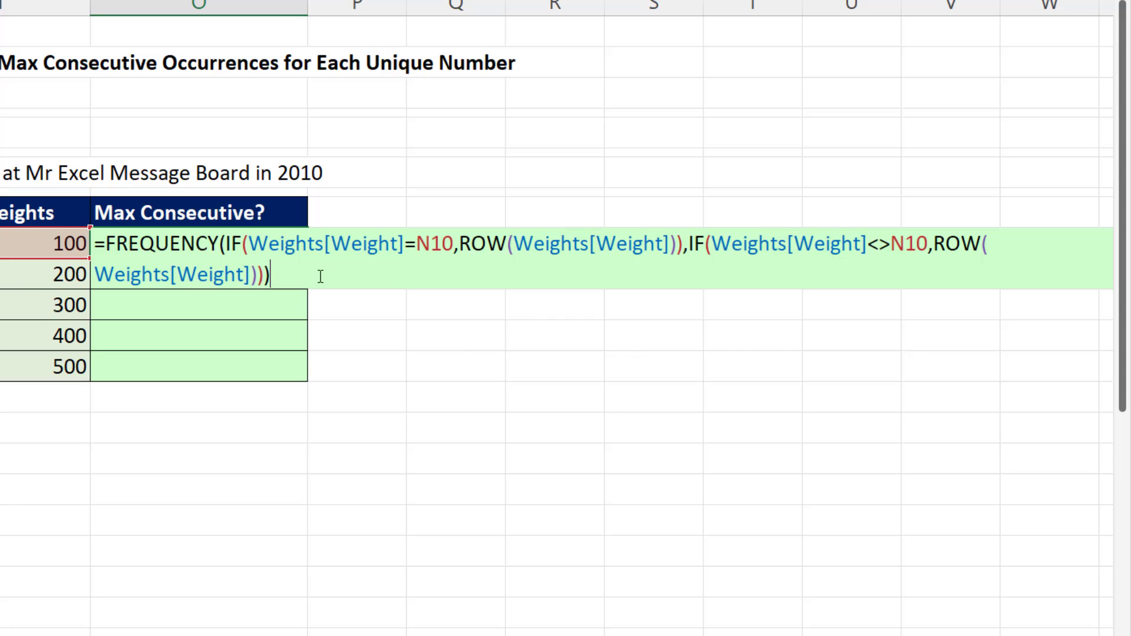
{"action": "key", "text": "F9"}
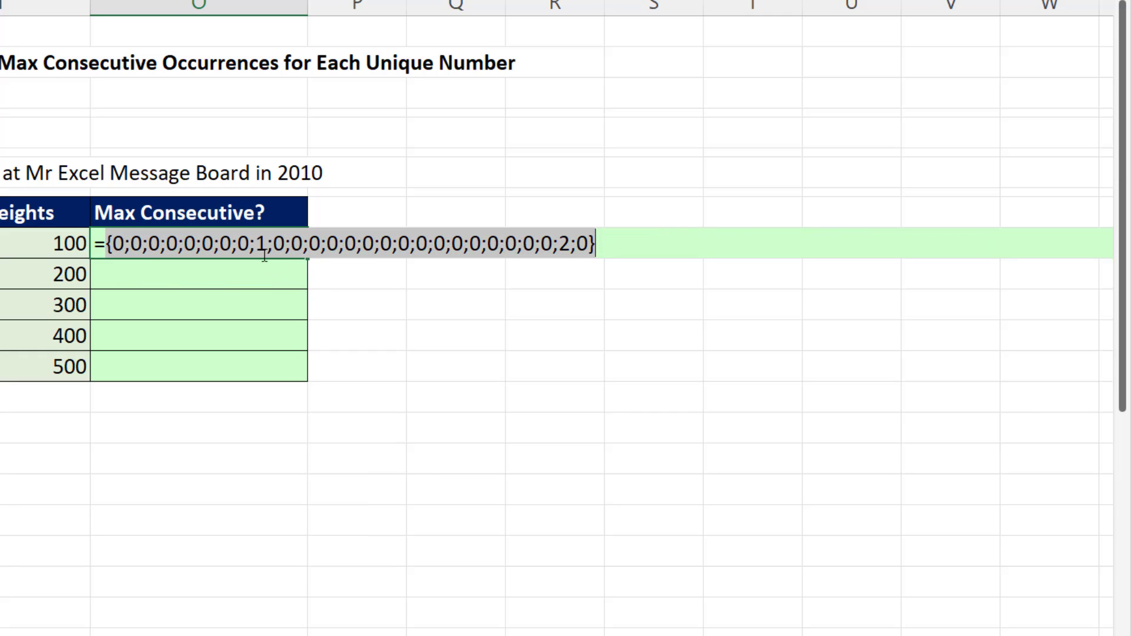
{"action": "key", "text": "ctrl+z"}
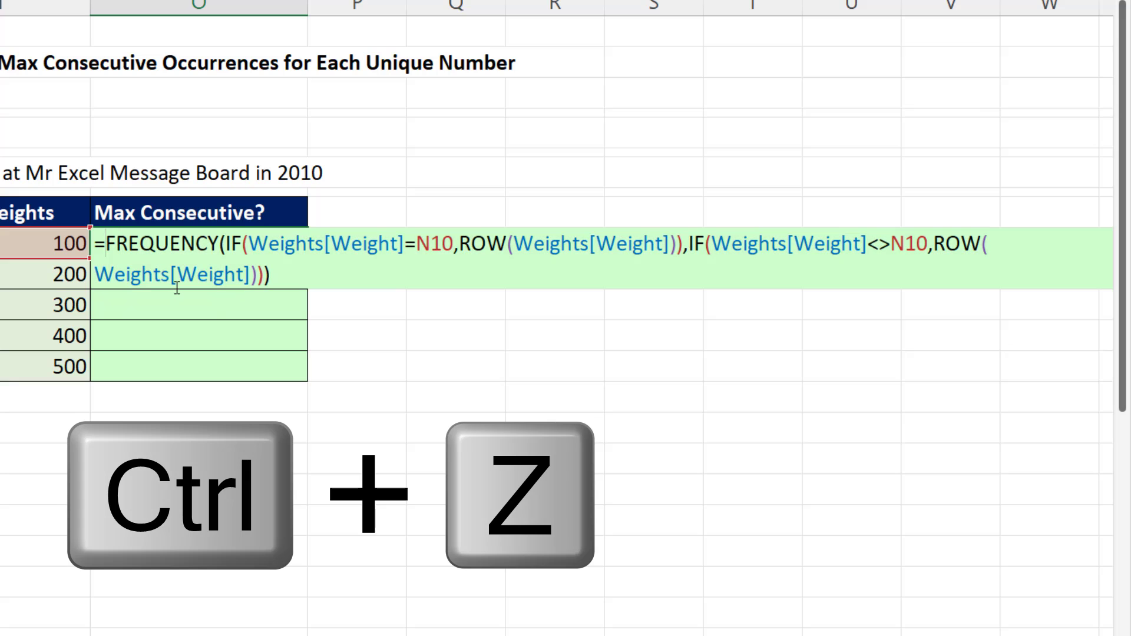
- Wrap the O10 formula in MAX and fill it down through weight 500
{"action": "type", "text": "MAX("}
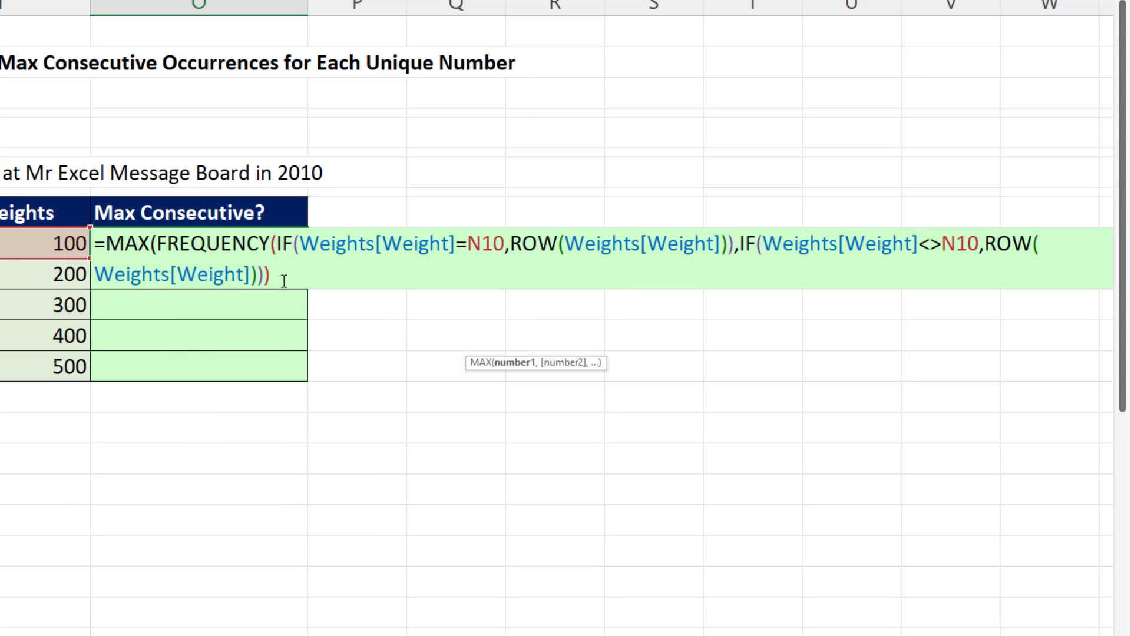
{"action": "left_click", "coordinate": [284, 276]}
{"action": "type", "text": ")"}
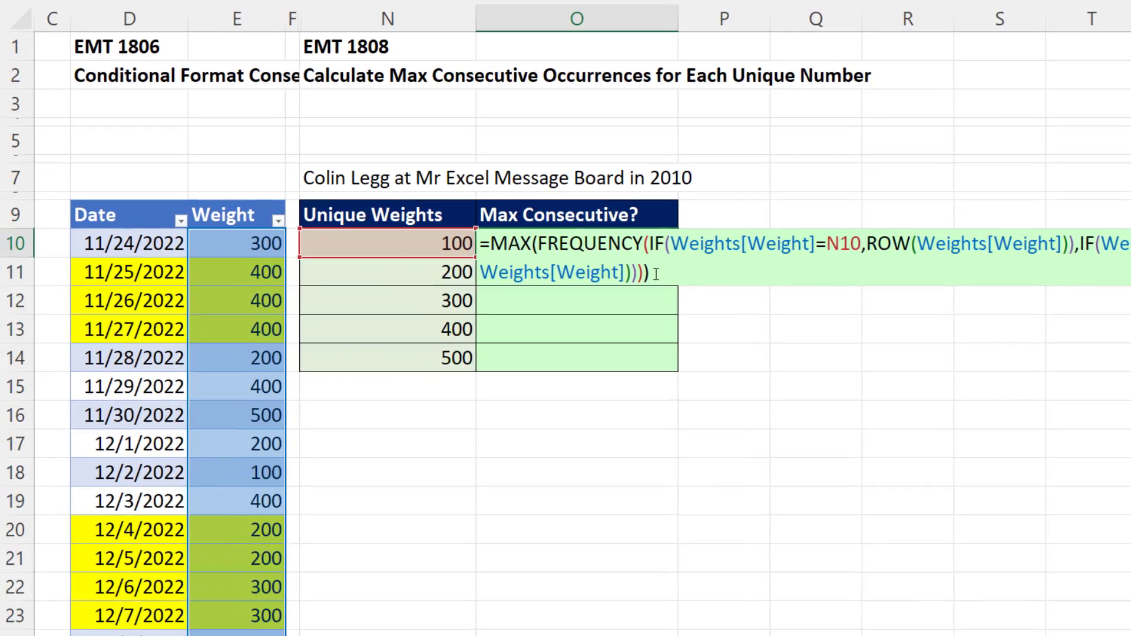
{"action": "key", "text": "ctrl+Return"}
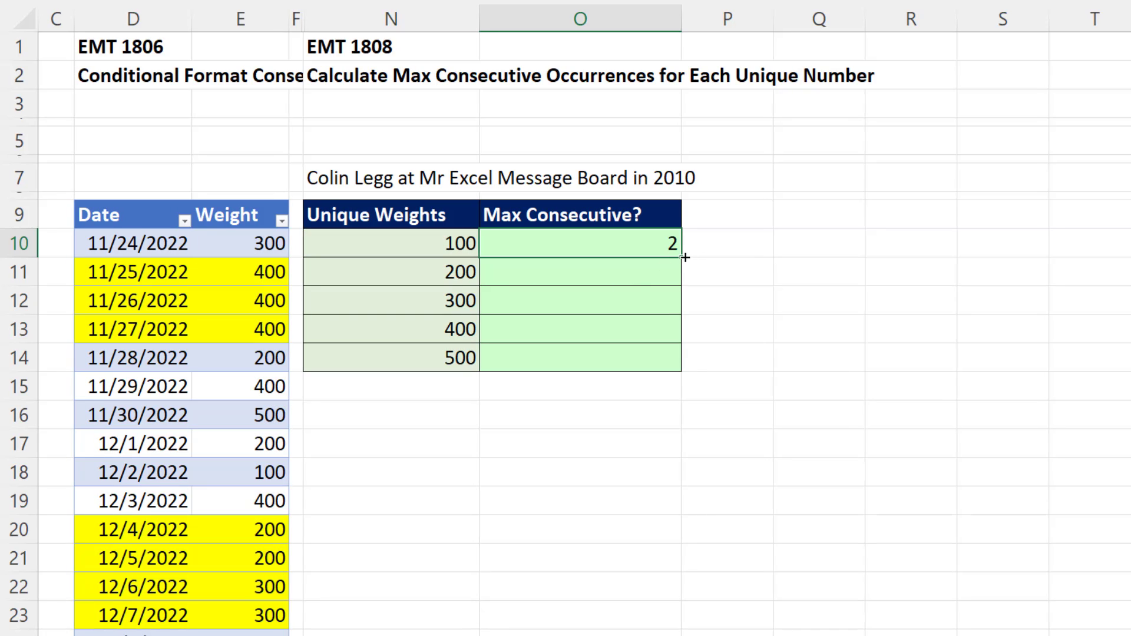
{"action": "double_click", "coordinate": [684, 258]}
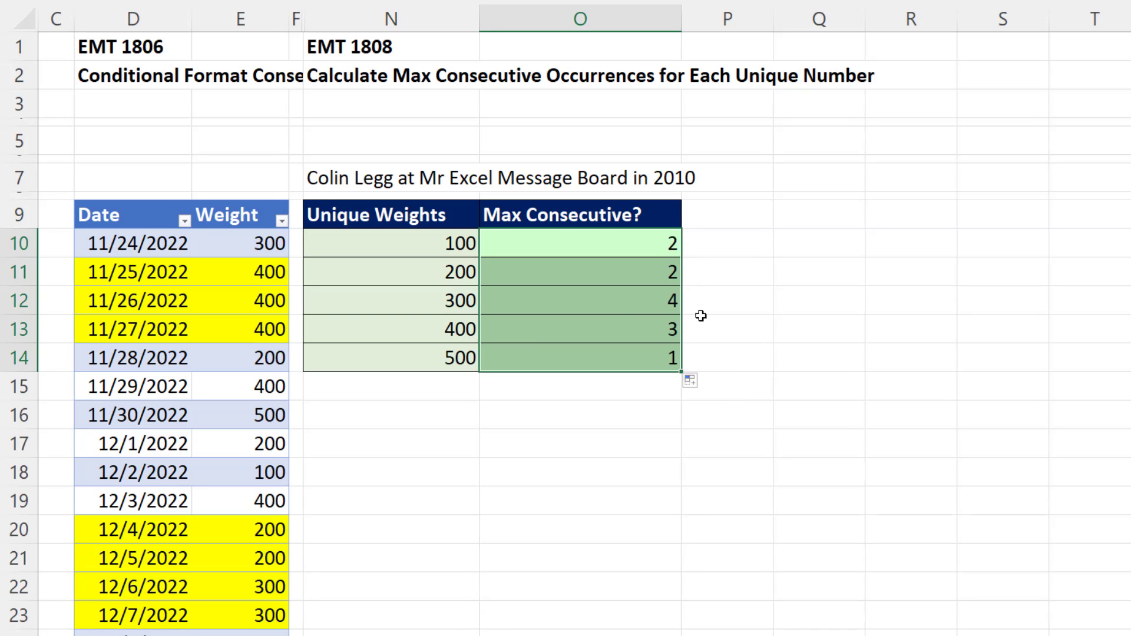
- Inspect the weight-300 formula in O12 and leave it unchanged
{"action": "left_click", "coordinate": [562, 302]}
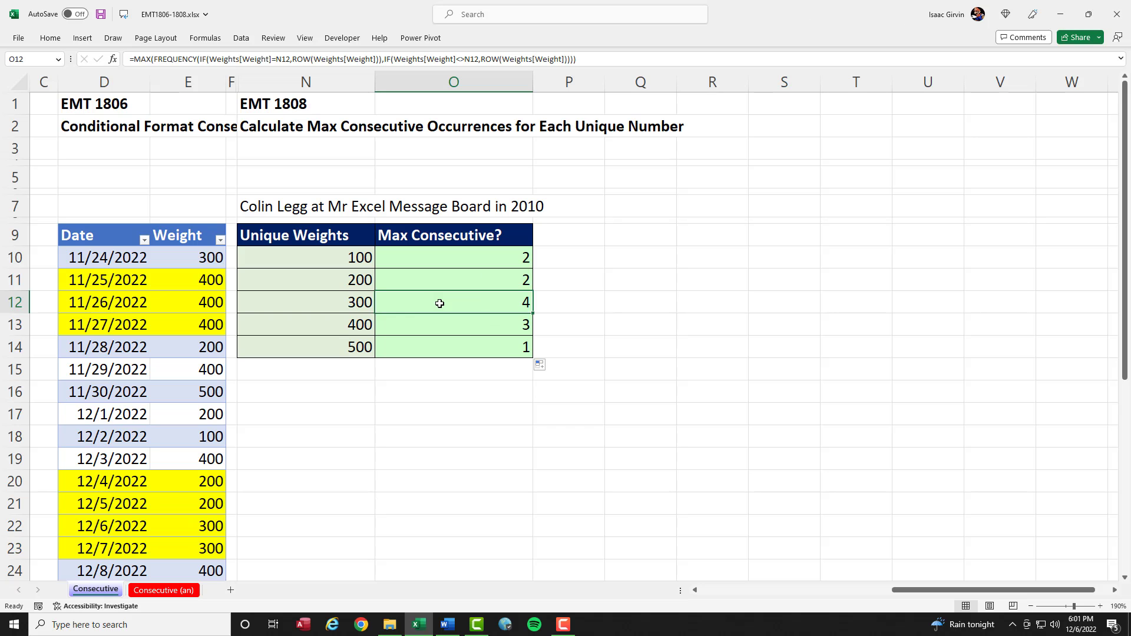
{"action": "key", "text": "F2"}
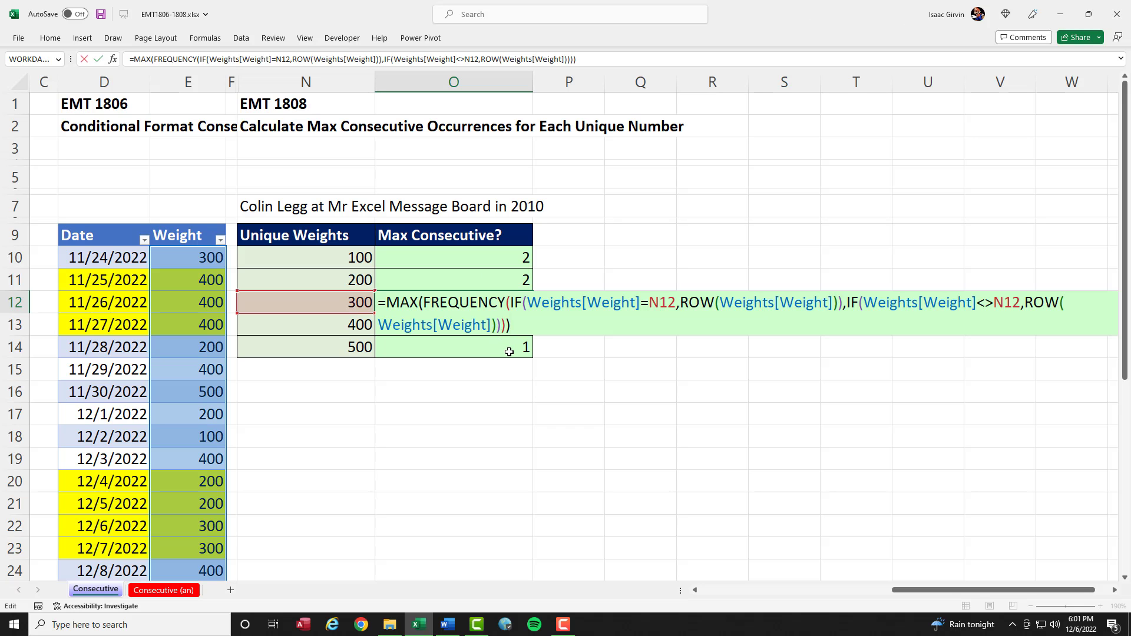
{"action": "key", "text": "ctrl+Return"}
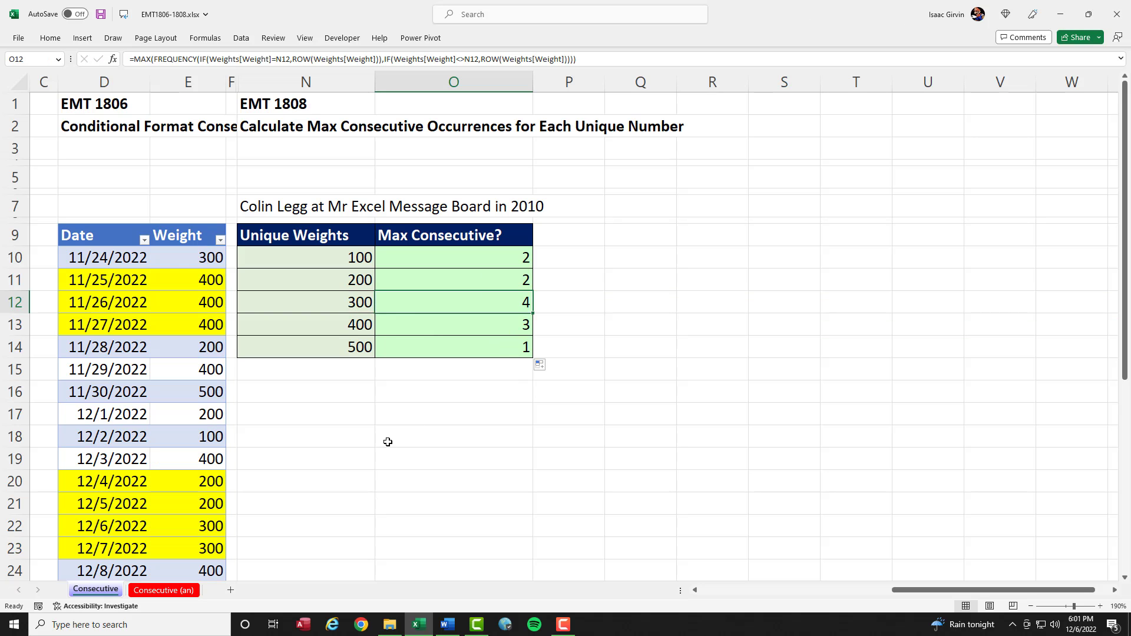
{"action": "scroll", "coordinate": [389, 442], "scroll_direction": "down", "scroll_amount": 5}
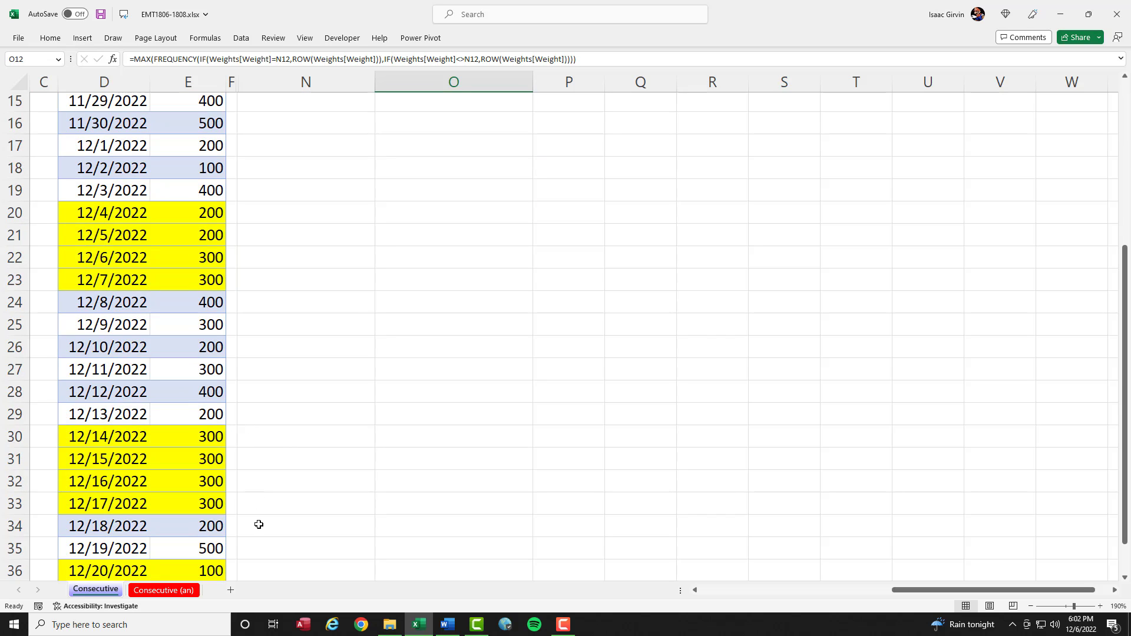
{"action": "scroll", "coordinate": [303, 513], "scroll_direction": "up", "scroll_amount": 5}
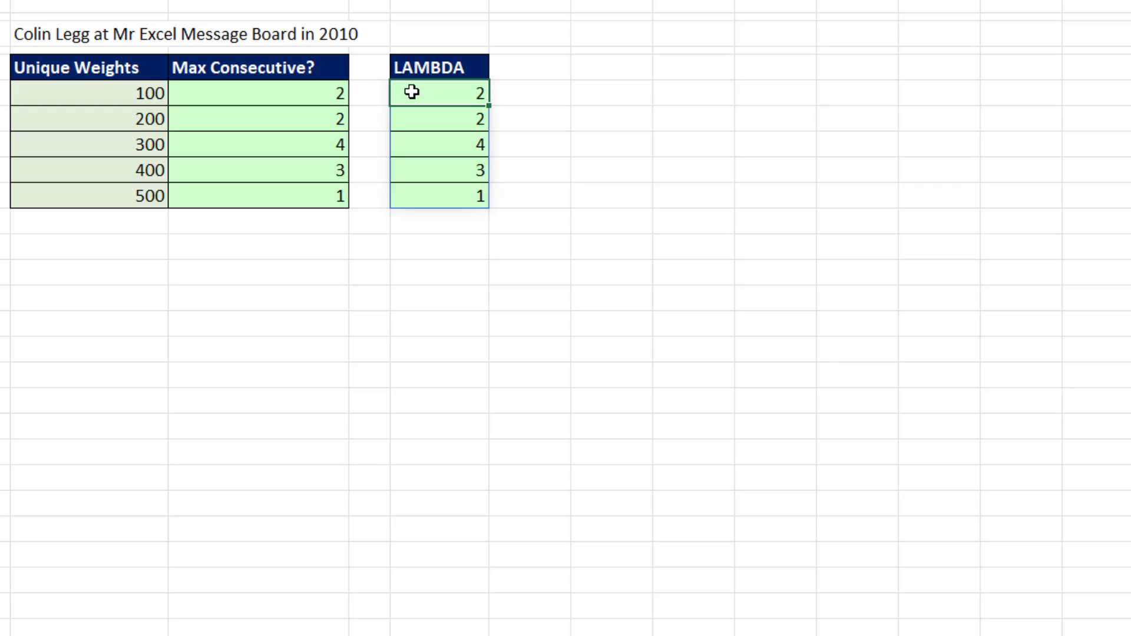
- Review Q10's =MAP(N10#,LAMBDA(r,MAX(FREQUENCY(...)))) arguments and commit it, spilling 2, 2, 4, 3, 1
{"action": "double_click", "coordinate": [412, 93]}
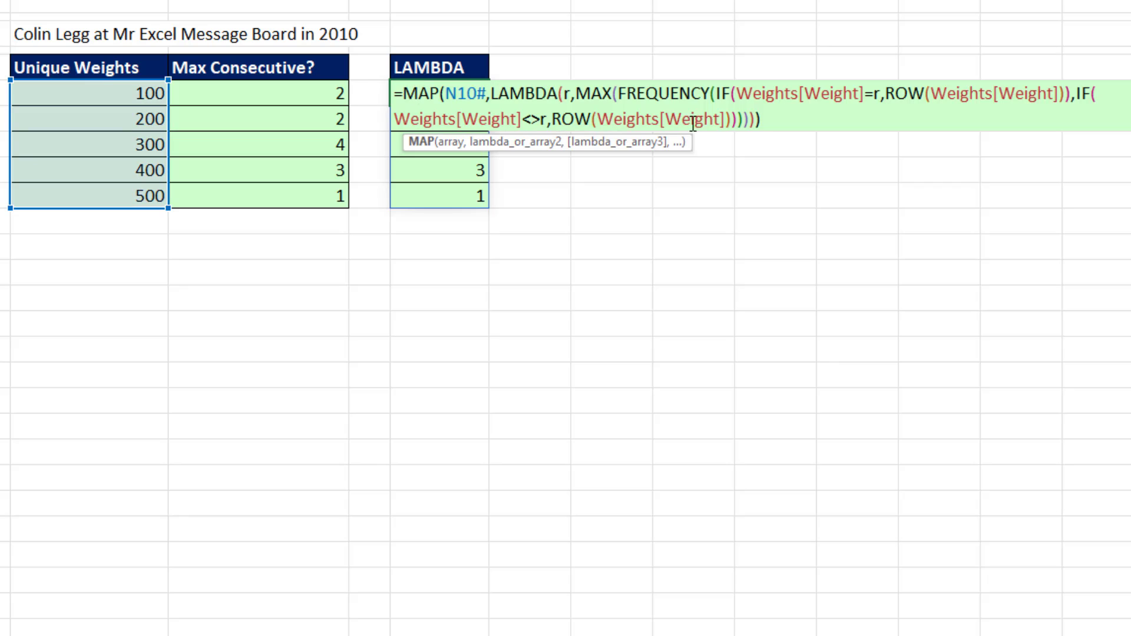
{"action": "left_click", "coordinate": [775, 126]}
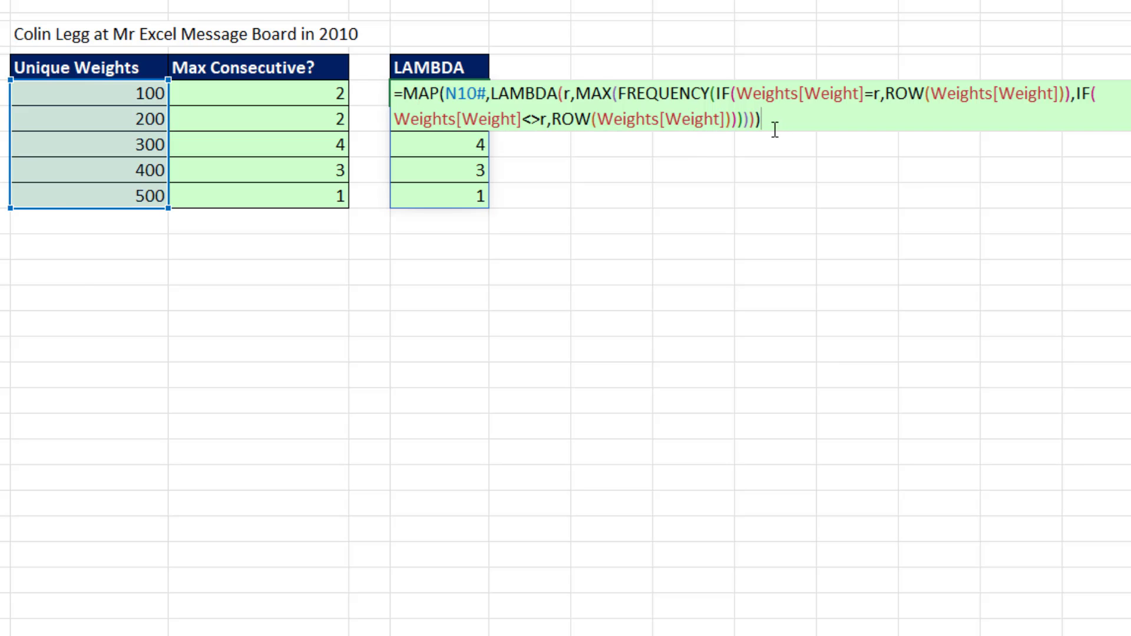
{"action": "double_click", "coordinate": [423, 93]}
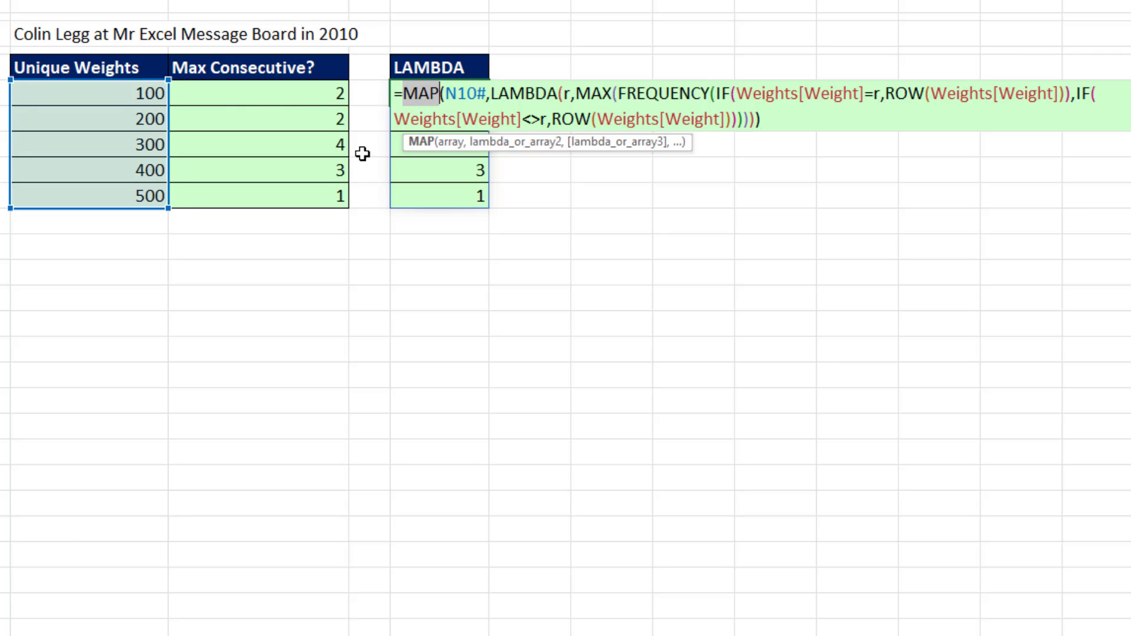
{"action": "left_click", "coordinate": [531, 94]}
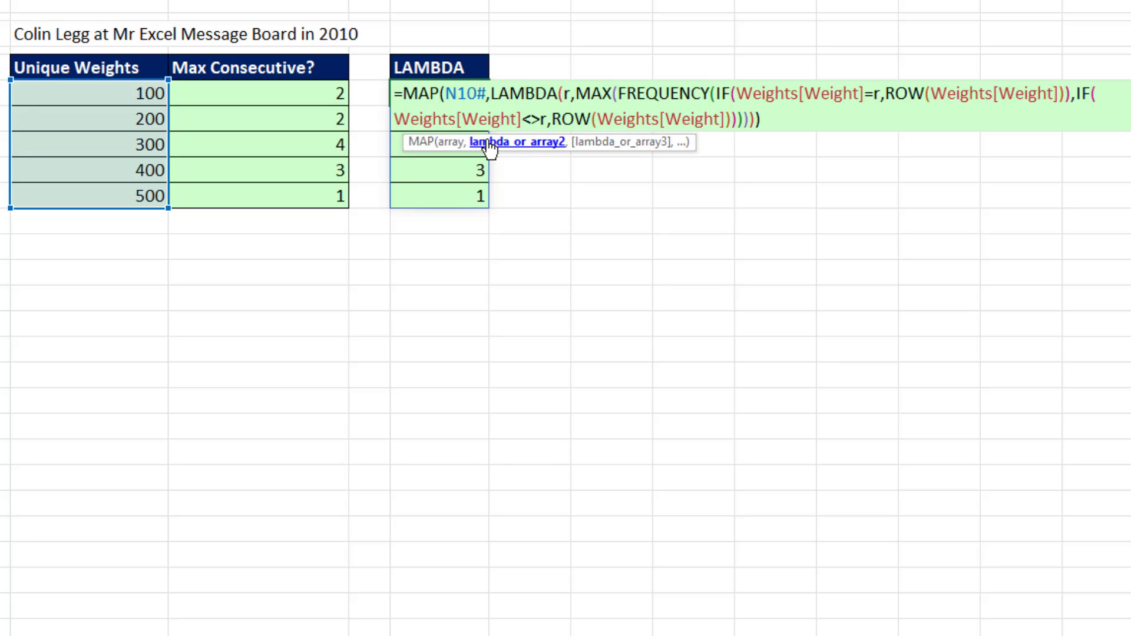
{"action": "left_click", "coordinate": [566, 94]}
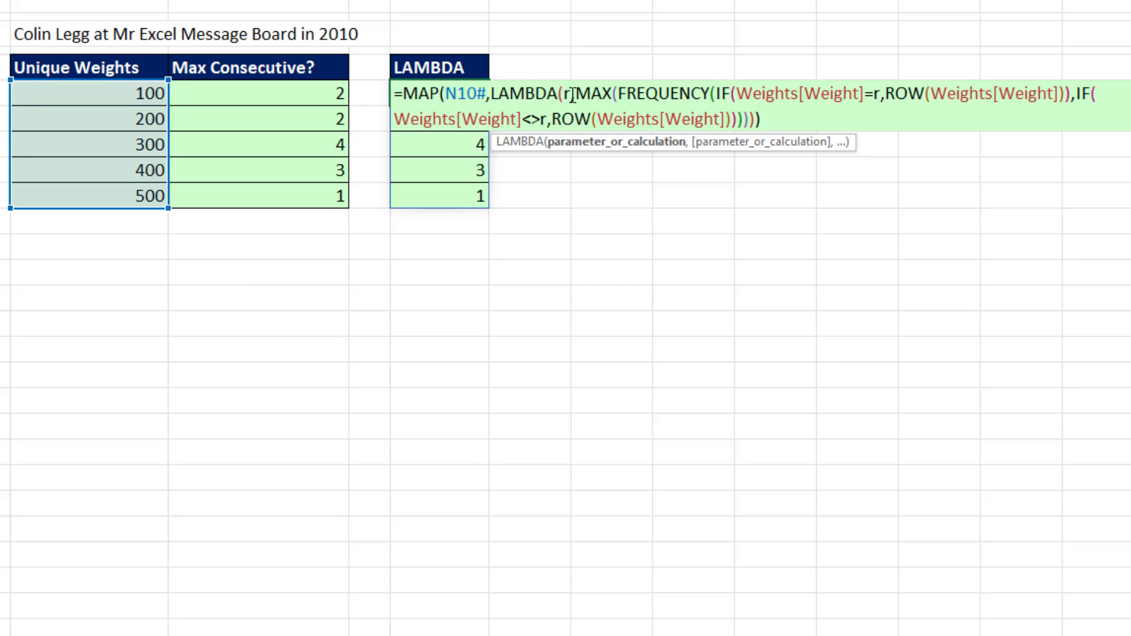
{"action": "left_click", "coordinate": [577, 94]}
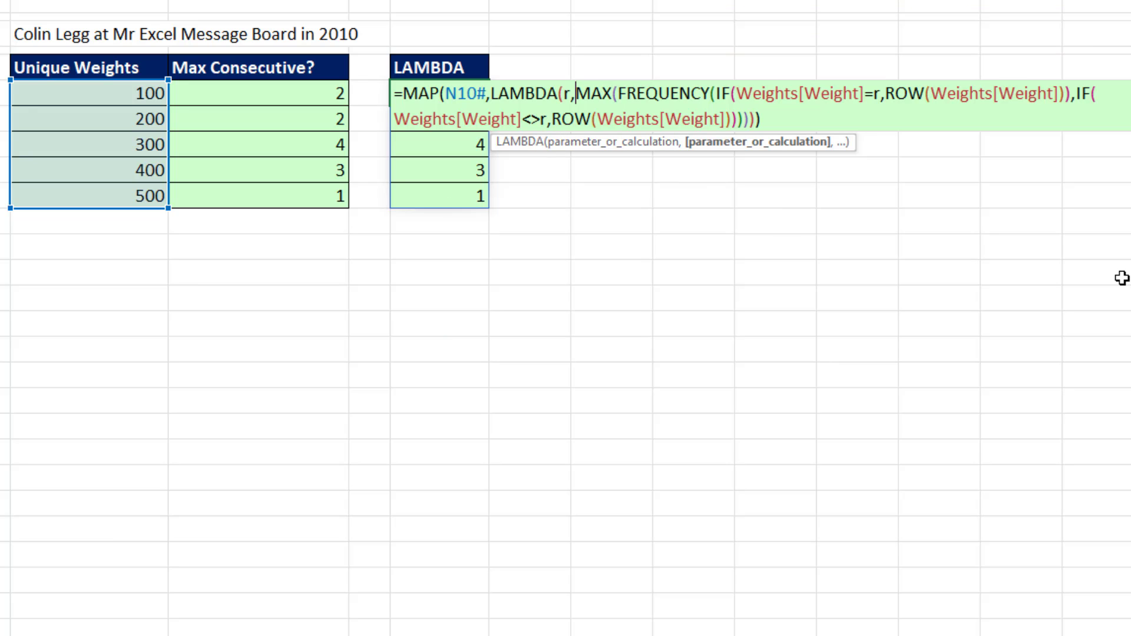
{"action": "key", "text": "ctrl+Return"}
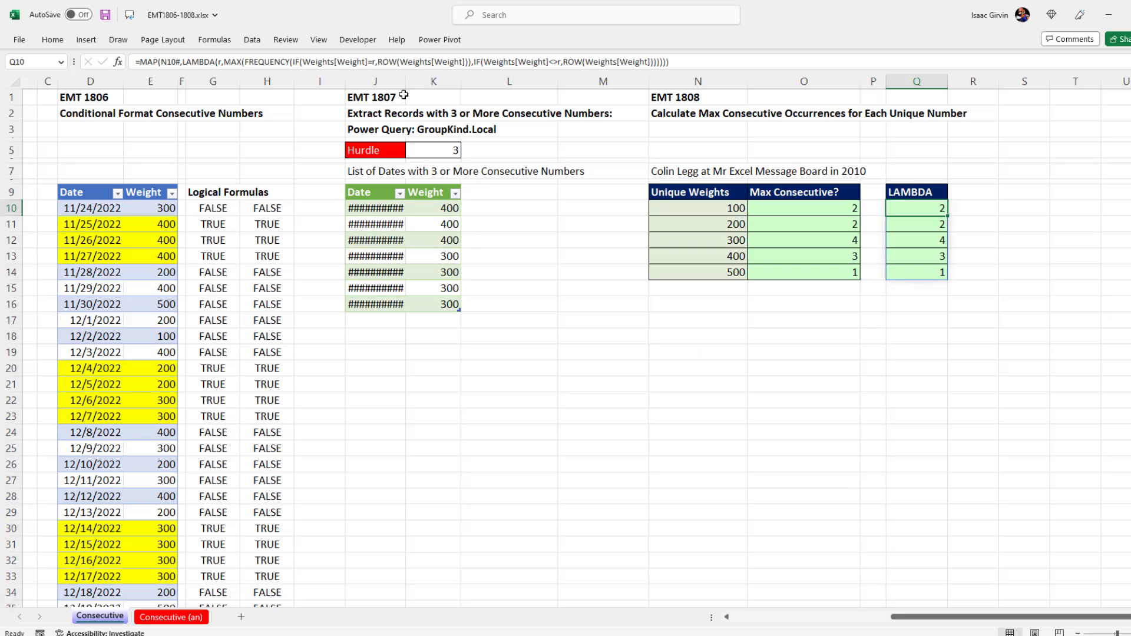
- Widen column J to show dates like 11/25/2022 and open the O10 formula for editing
{"action": "left_click_drag", "start_coordinate": [405, 82], "coordinate": [419, 81]}
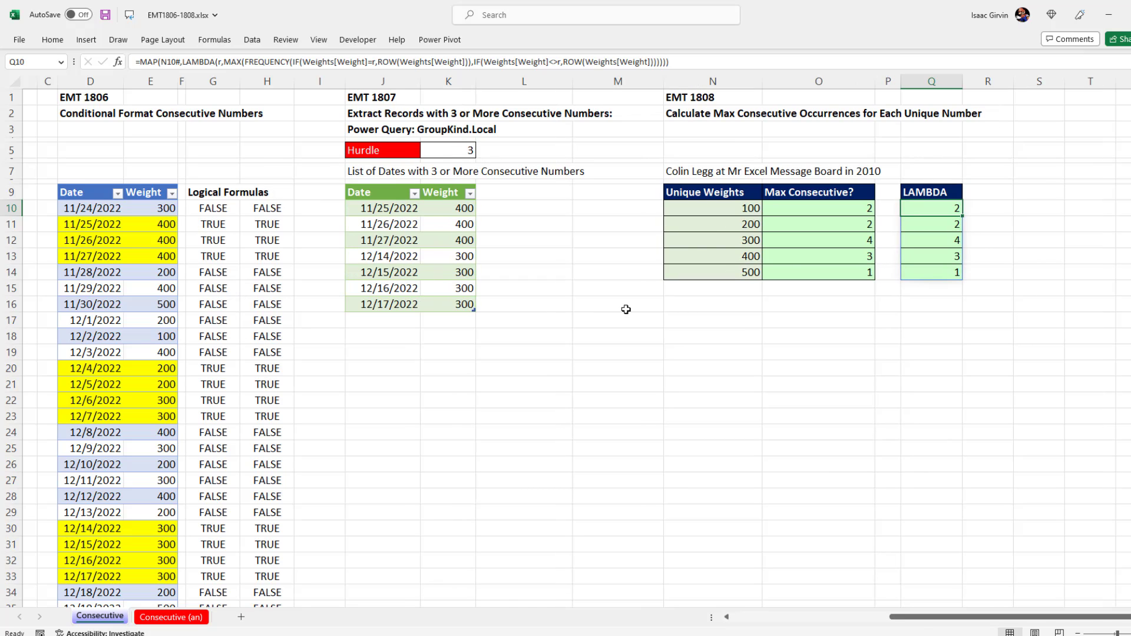
{"action": "double_click", "coordinate": [802, 211]}
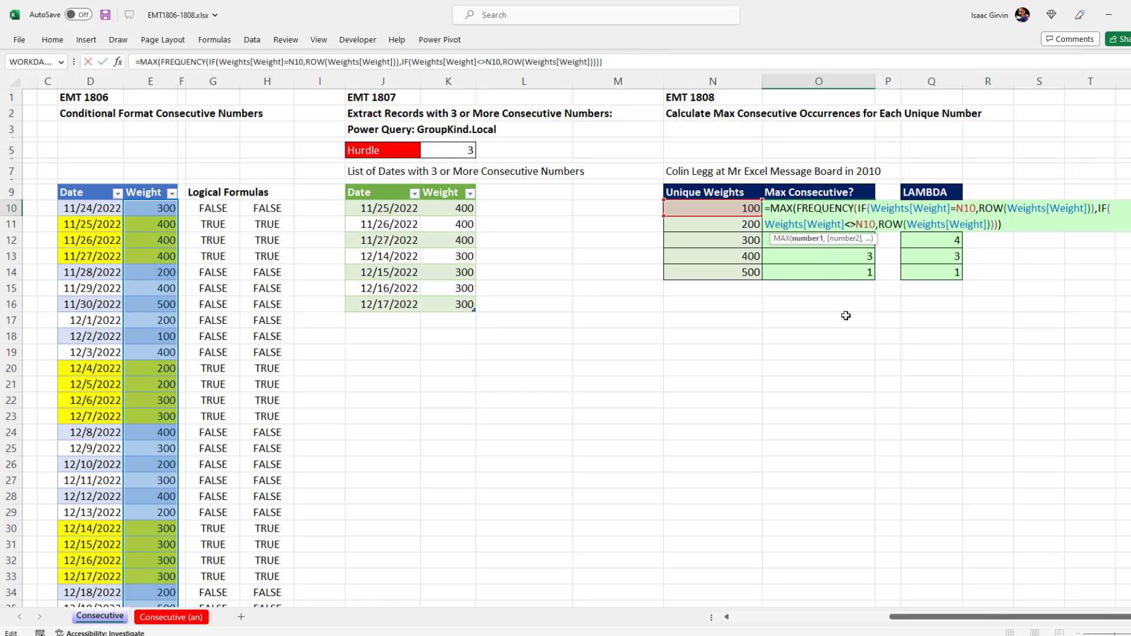